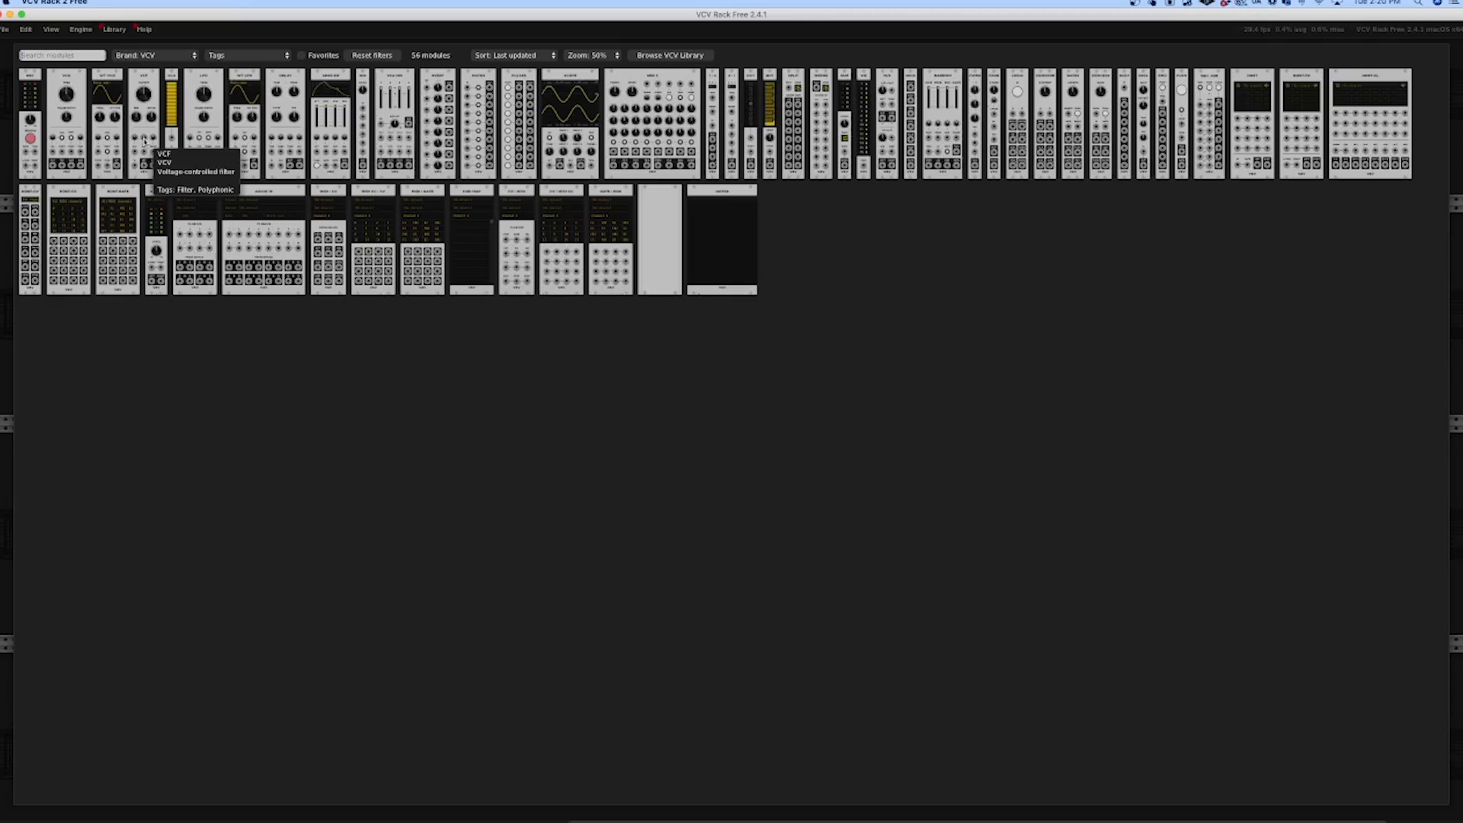
# Add the two-channel VCV Audio module to the rack and move it farther along its row
pyautogui.press('Escape')
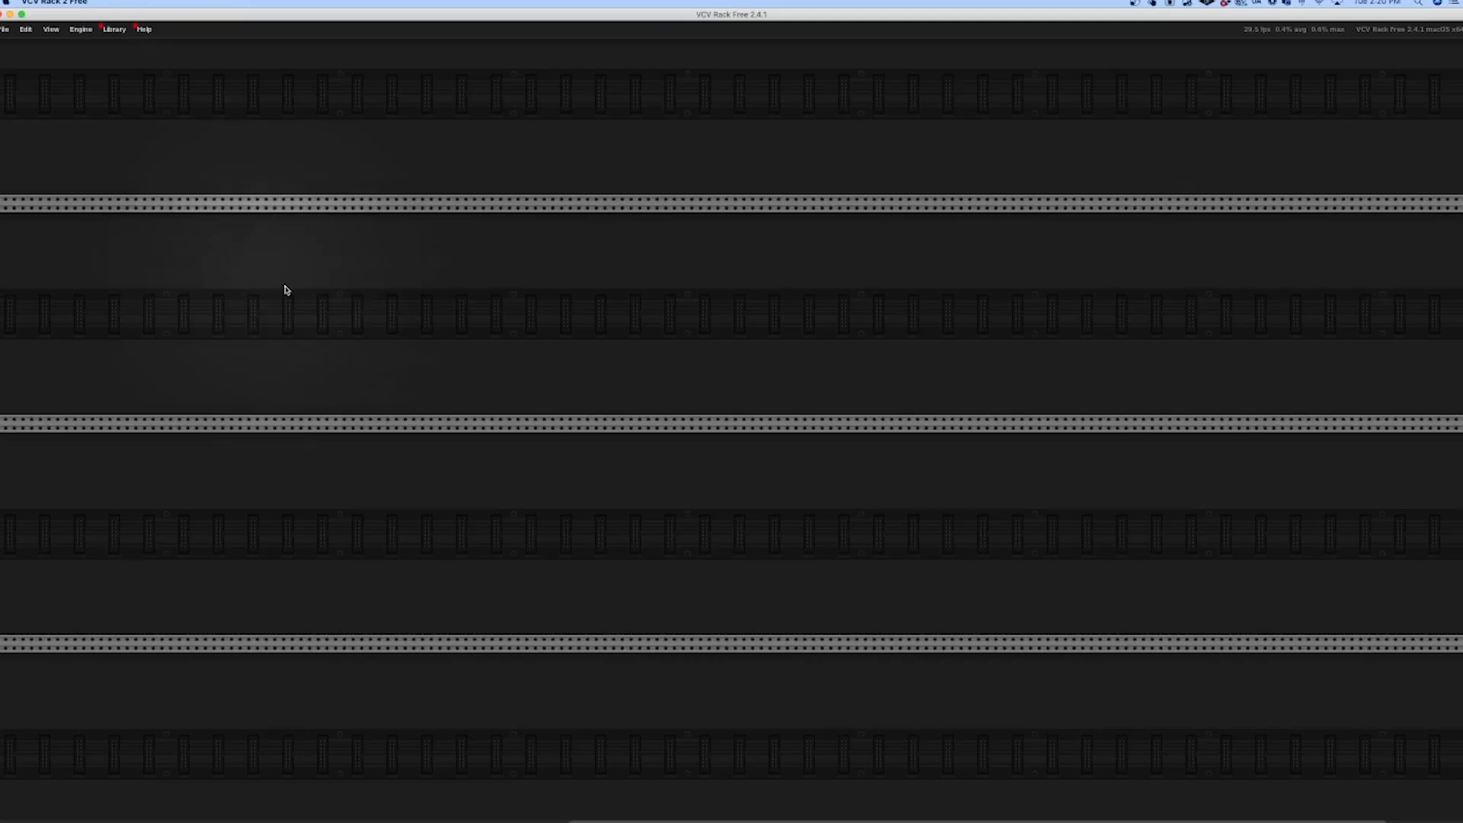
pyautogui.rightClick(331, 333)
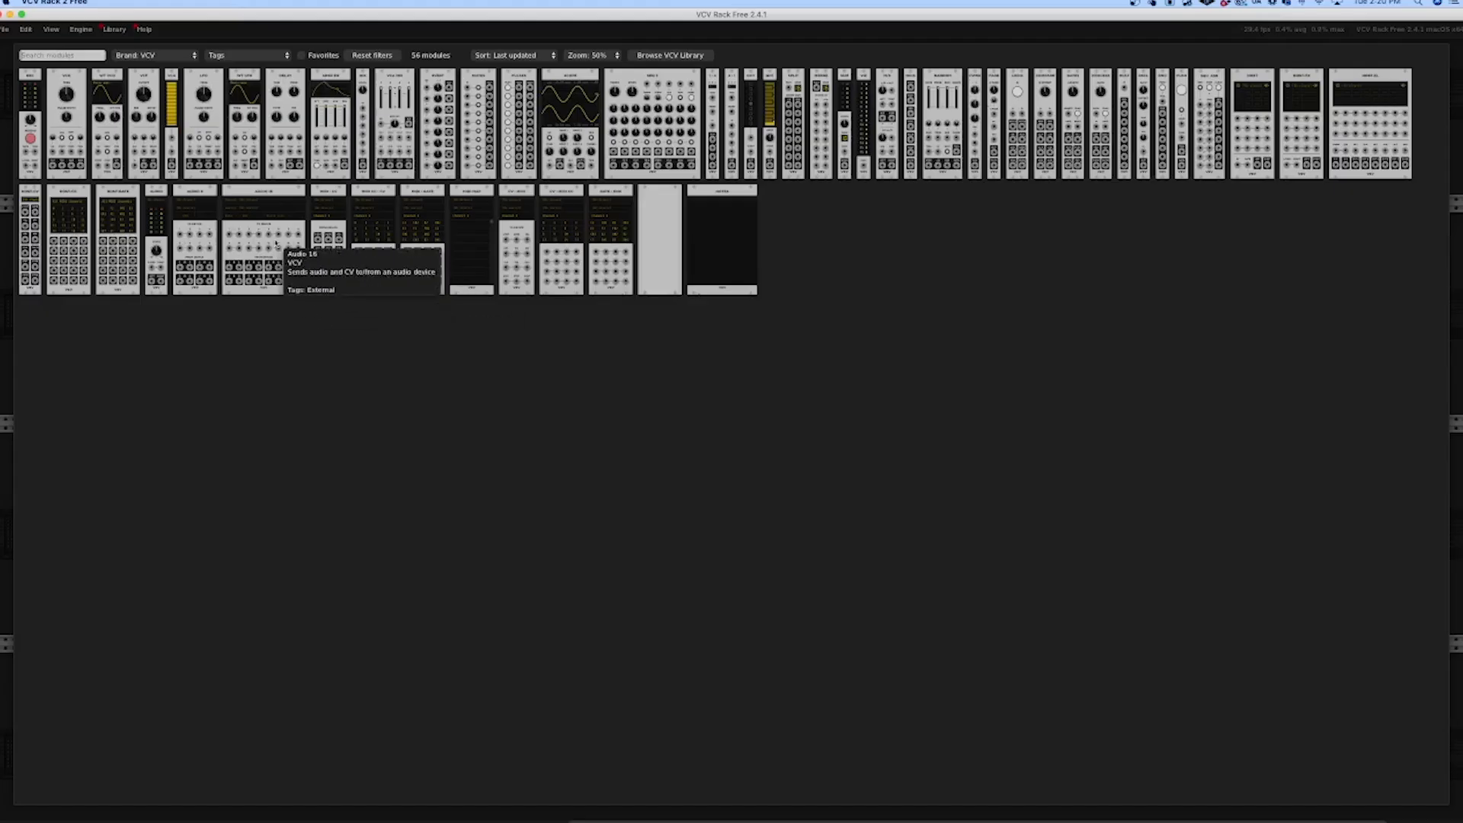
pyautogui.write('audio')
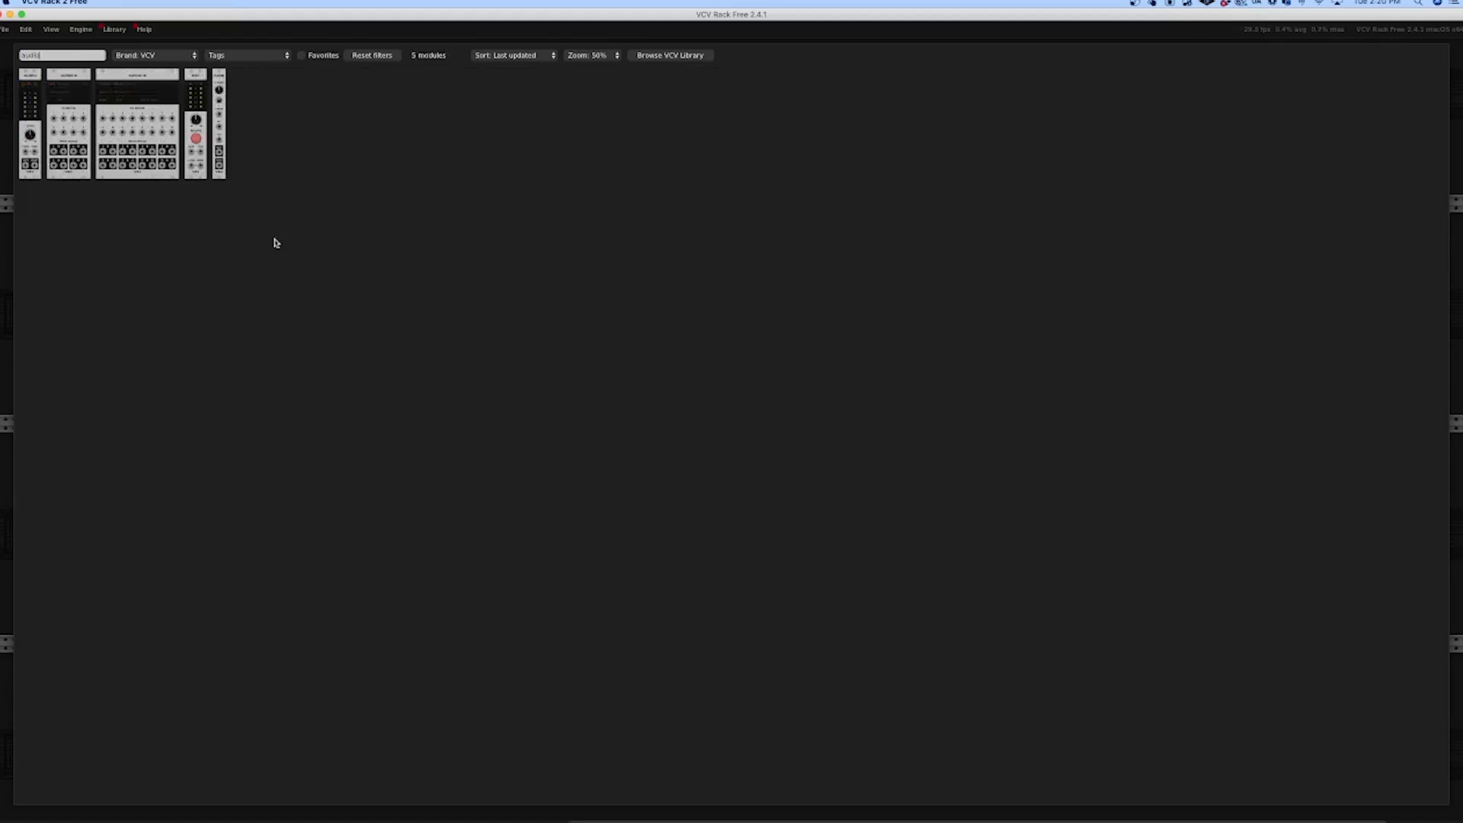
pyautogui.click(30, 84)
pyautogui.moveTo(325, 202); pyautogui.dragTo(845, 202)
# Find the mixer modules in the module browser and add the MindMeld MixMasterJr 8-track stereo mixer
pyautogui.rightClick(85, 530)
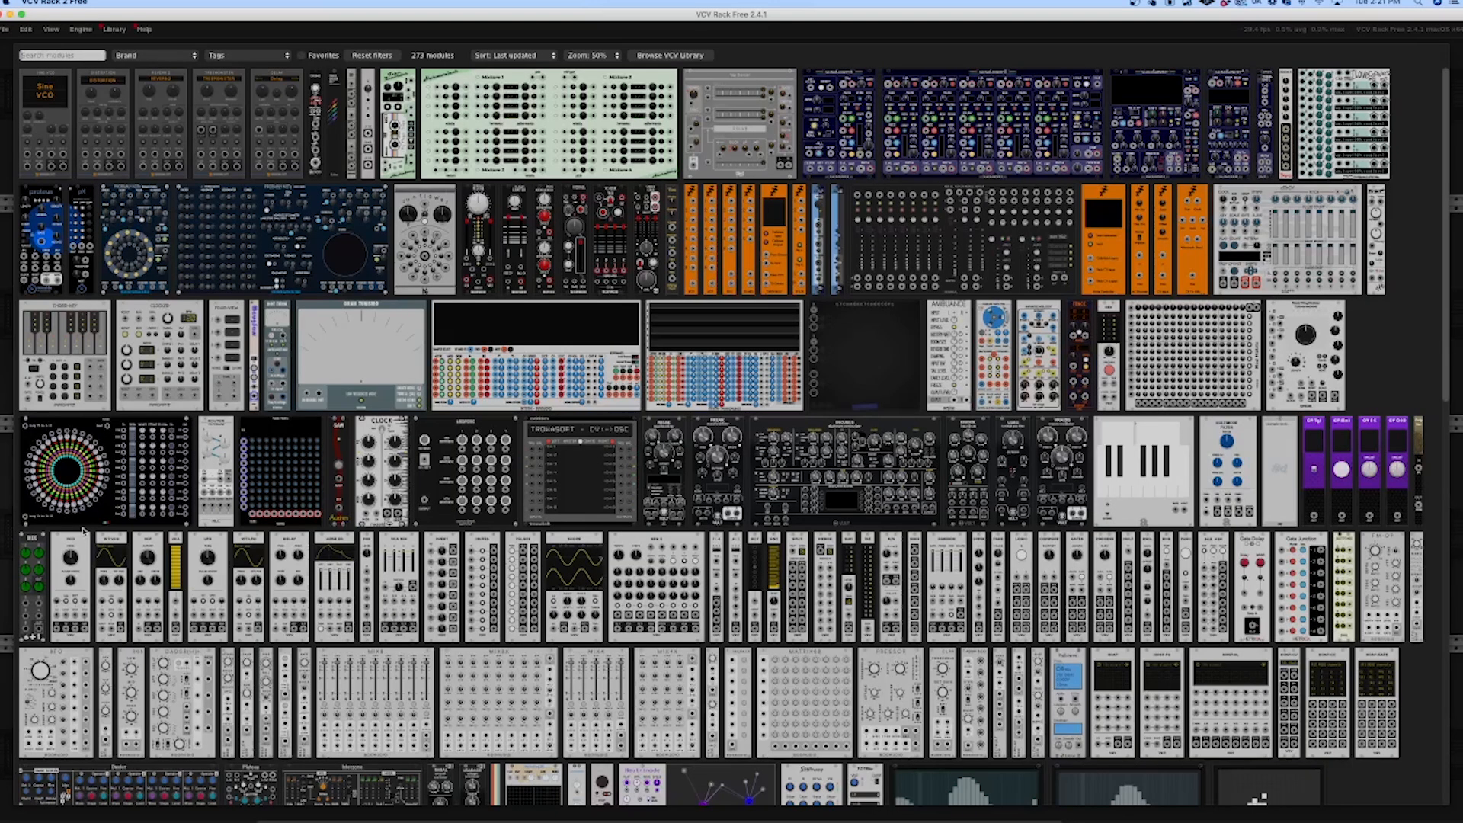
pyautogui.write('mixer')
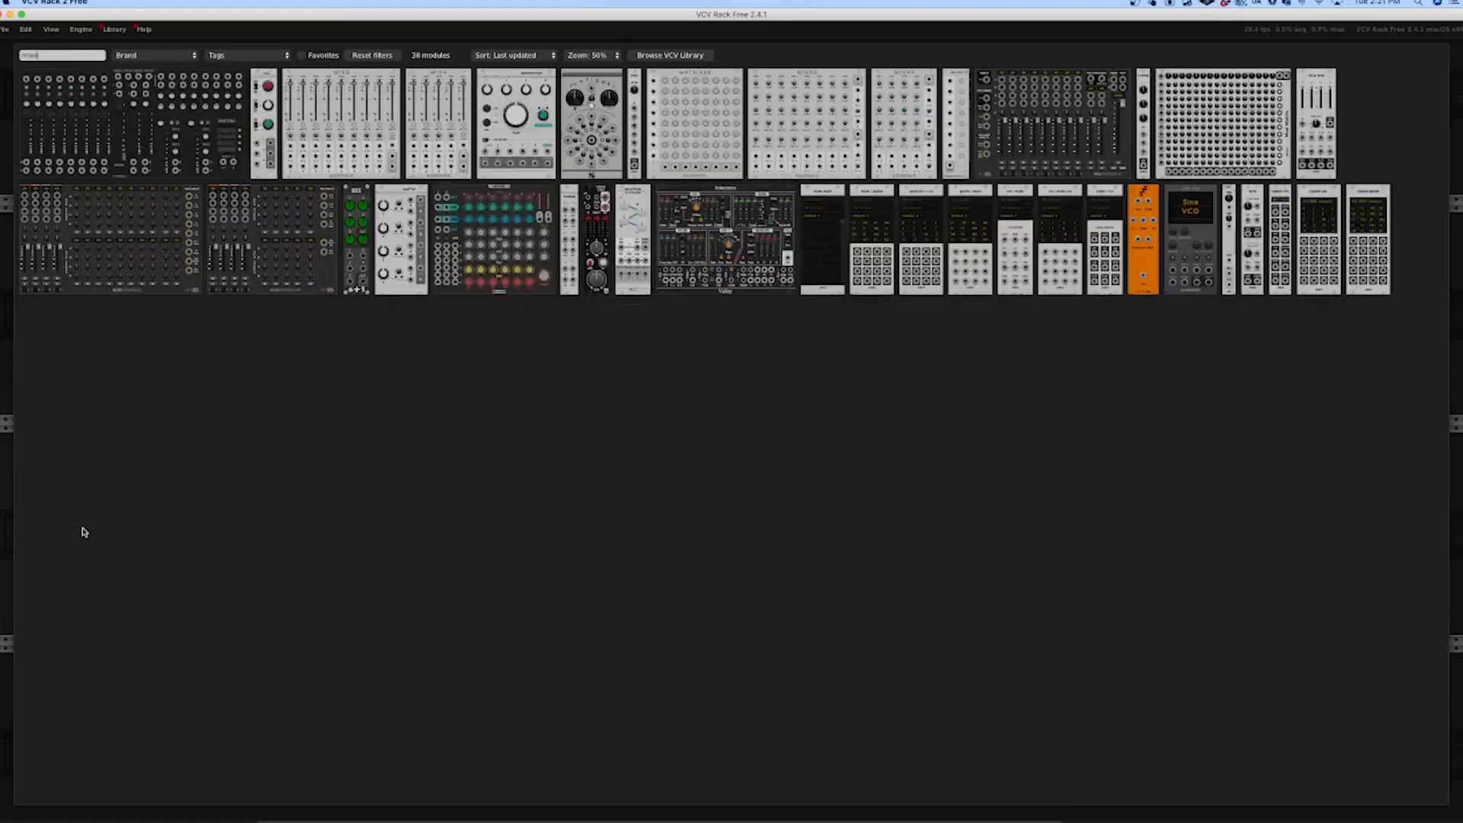
pyautogui.moveTo(15, 404)
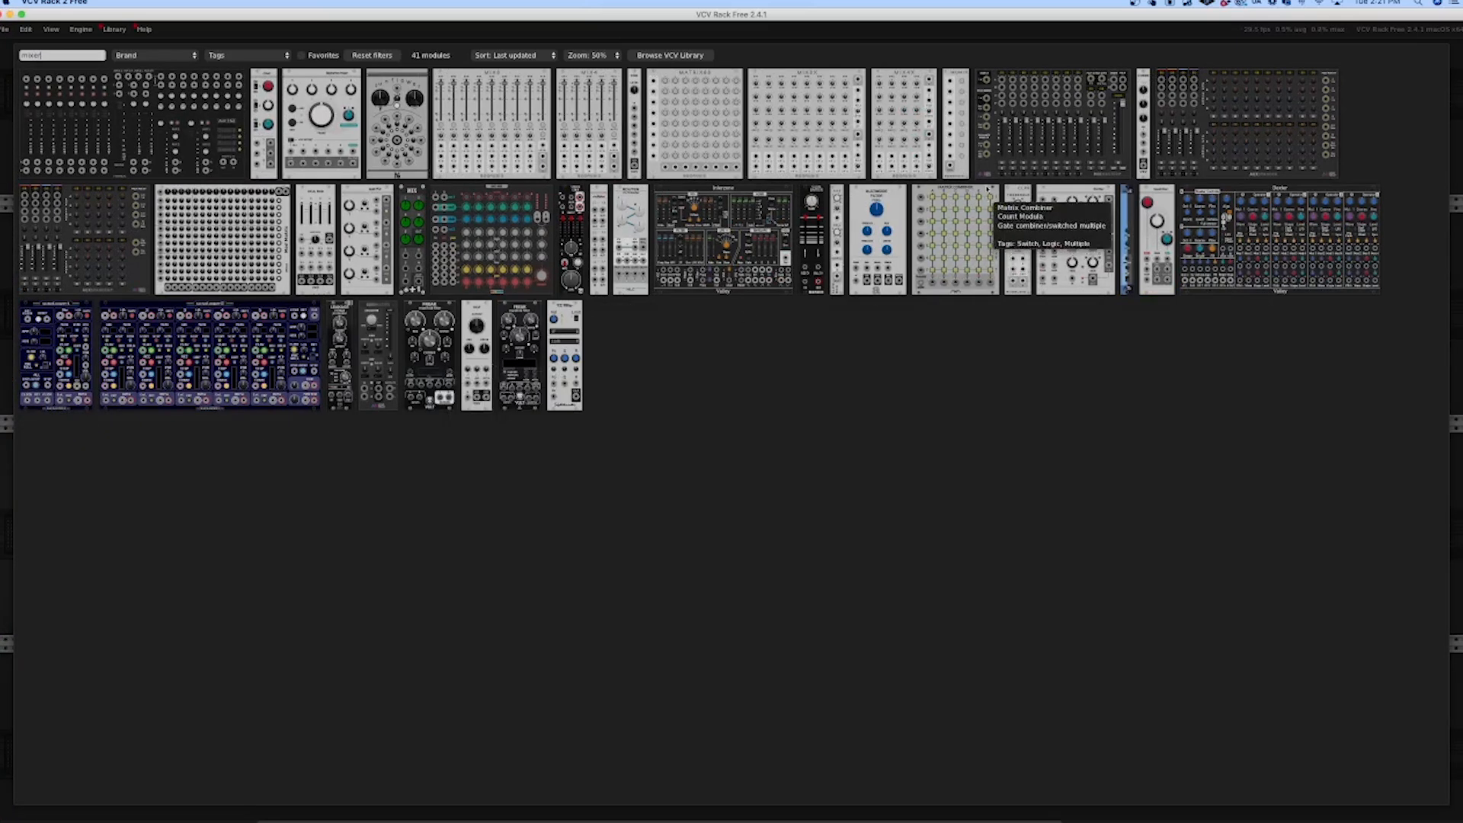
pyautogui.click(1004, 119)
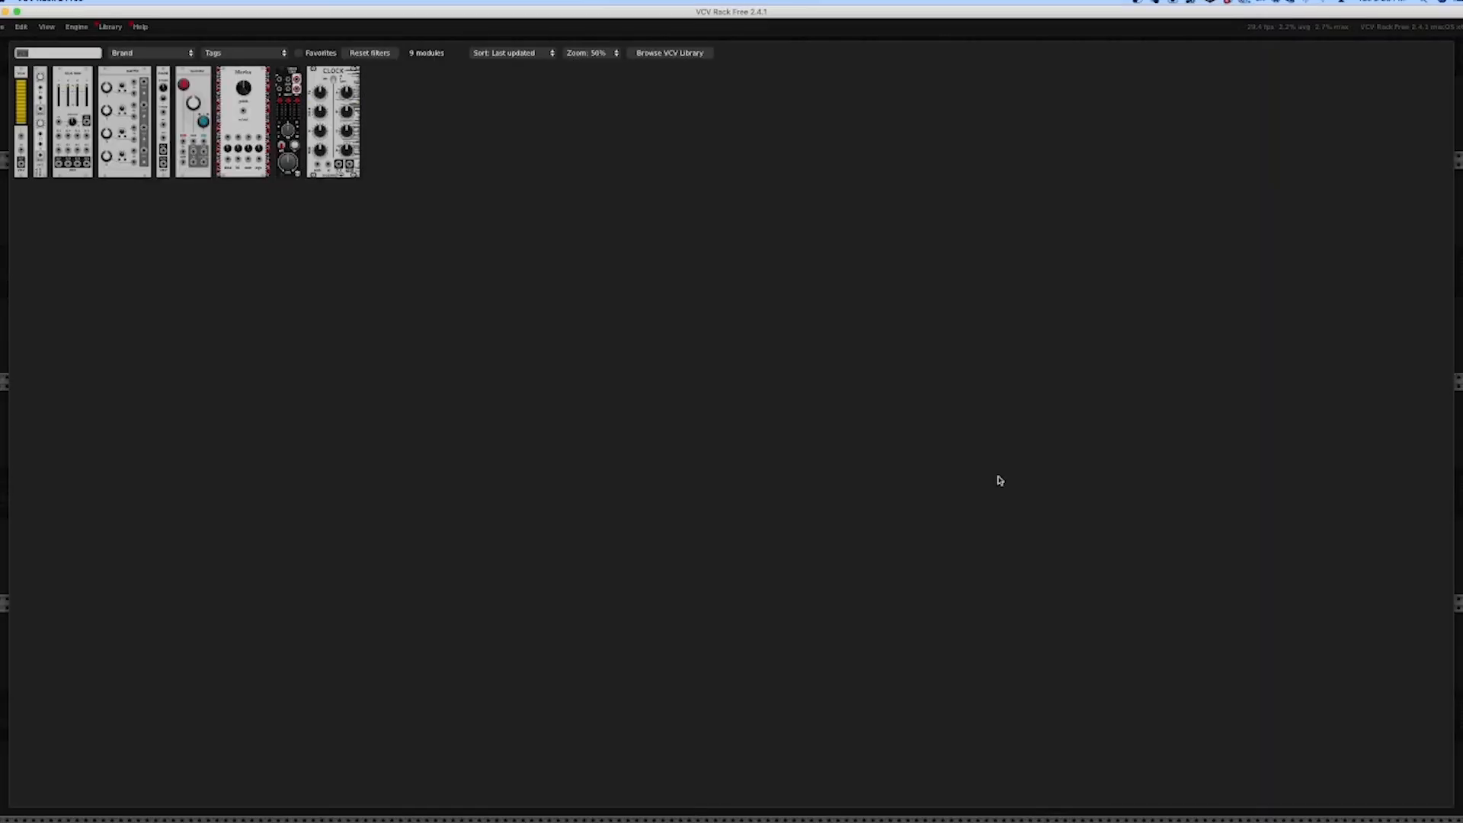
pyautogui.write('mixer')
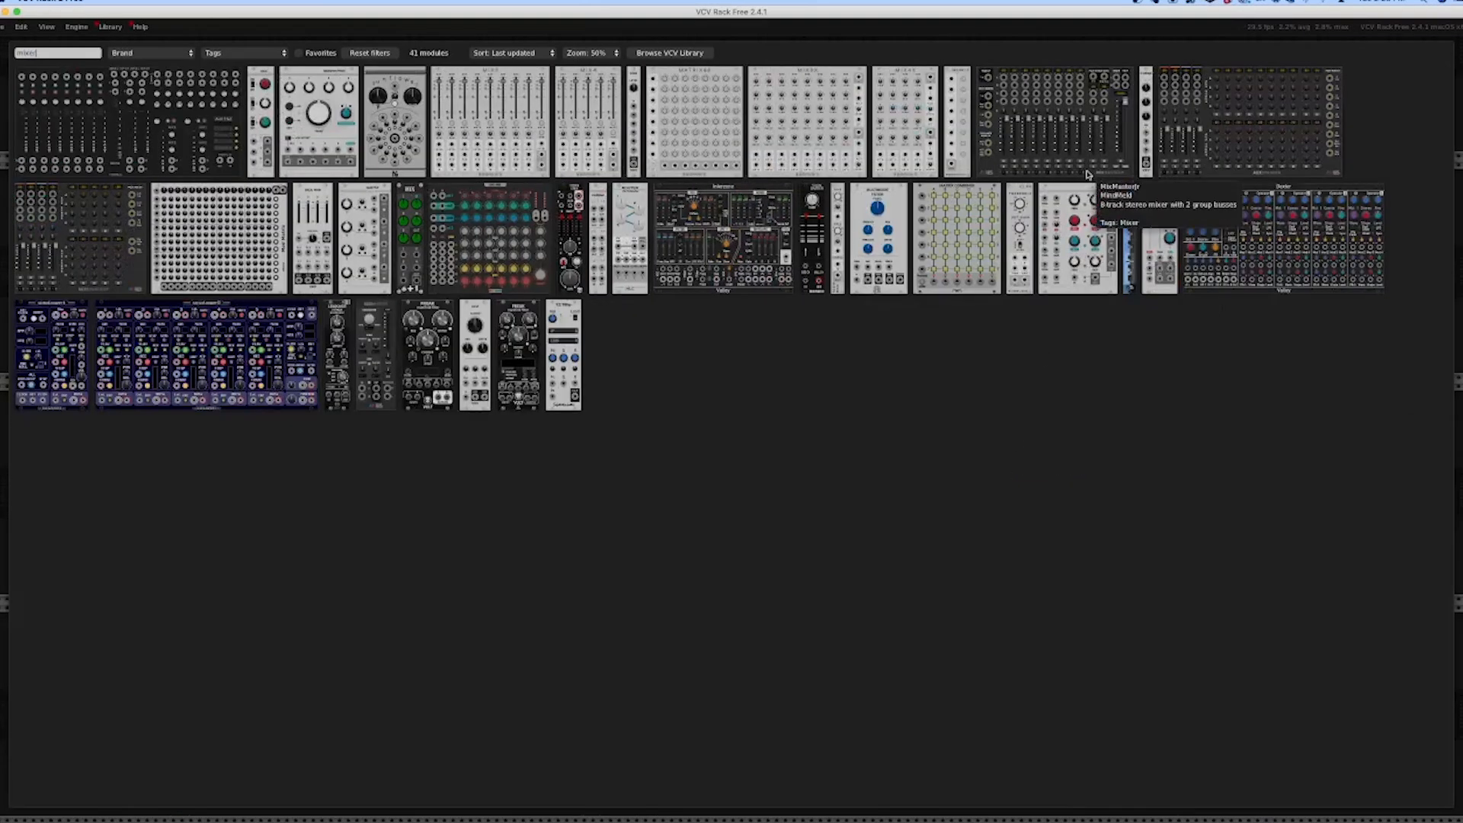
pyautogui.click(333, 228)
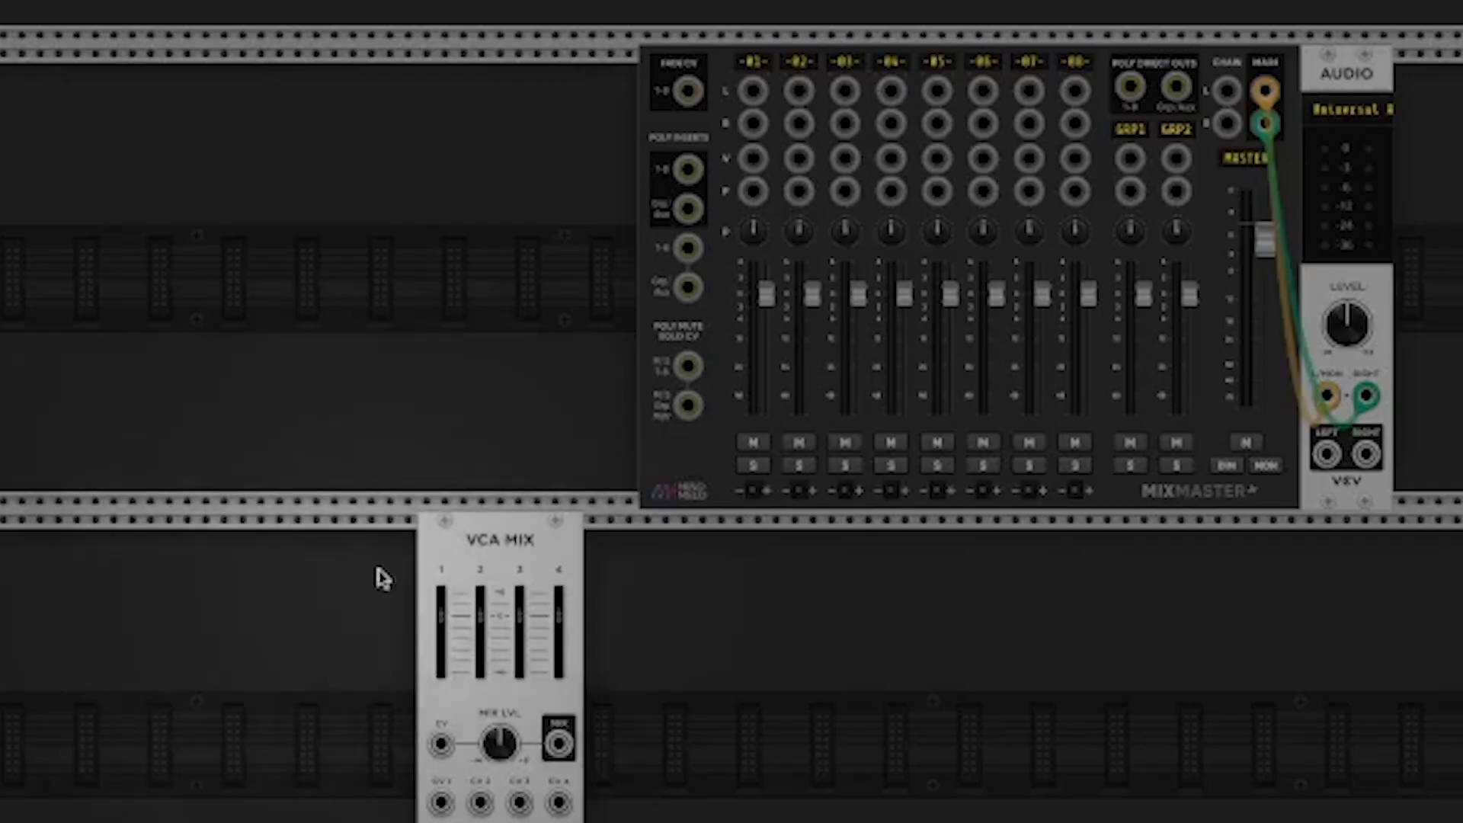
pyautogui.moveTo(531, 565); pyautogui.dragTo(518, 324)
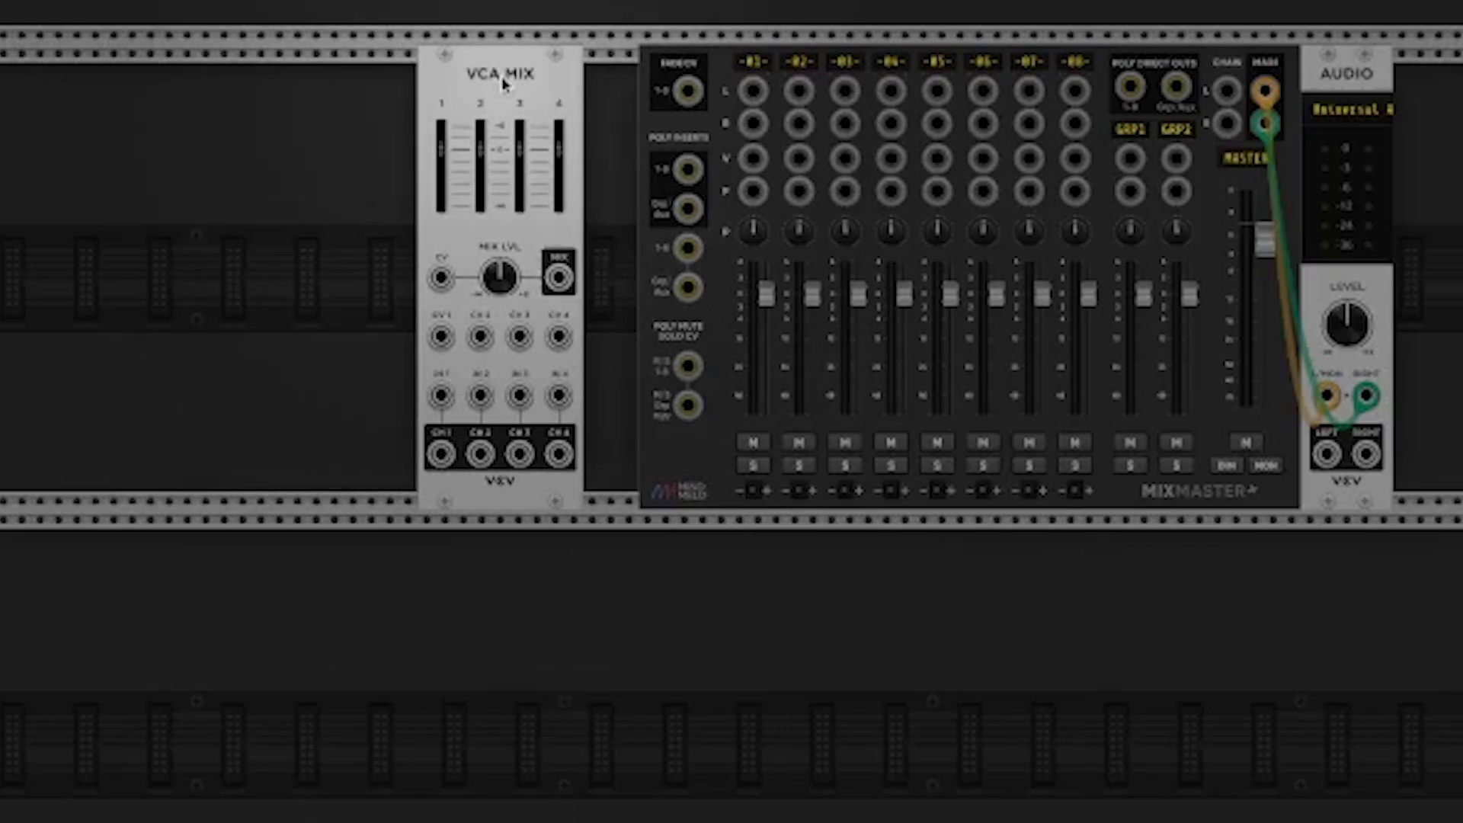
pyautogui.press('Delete')
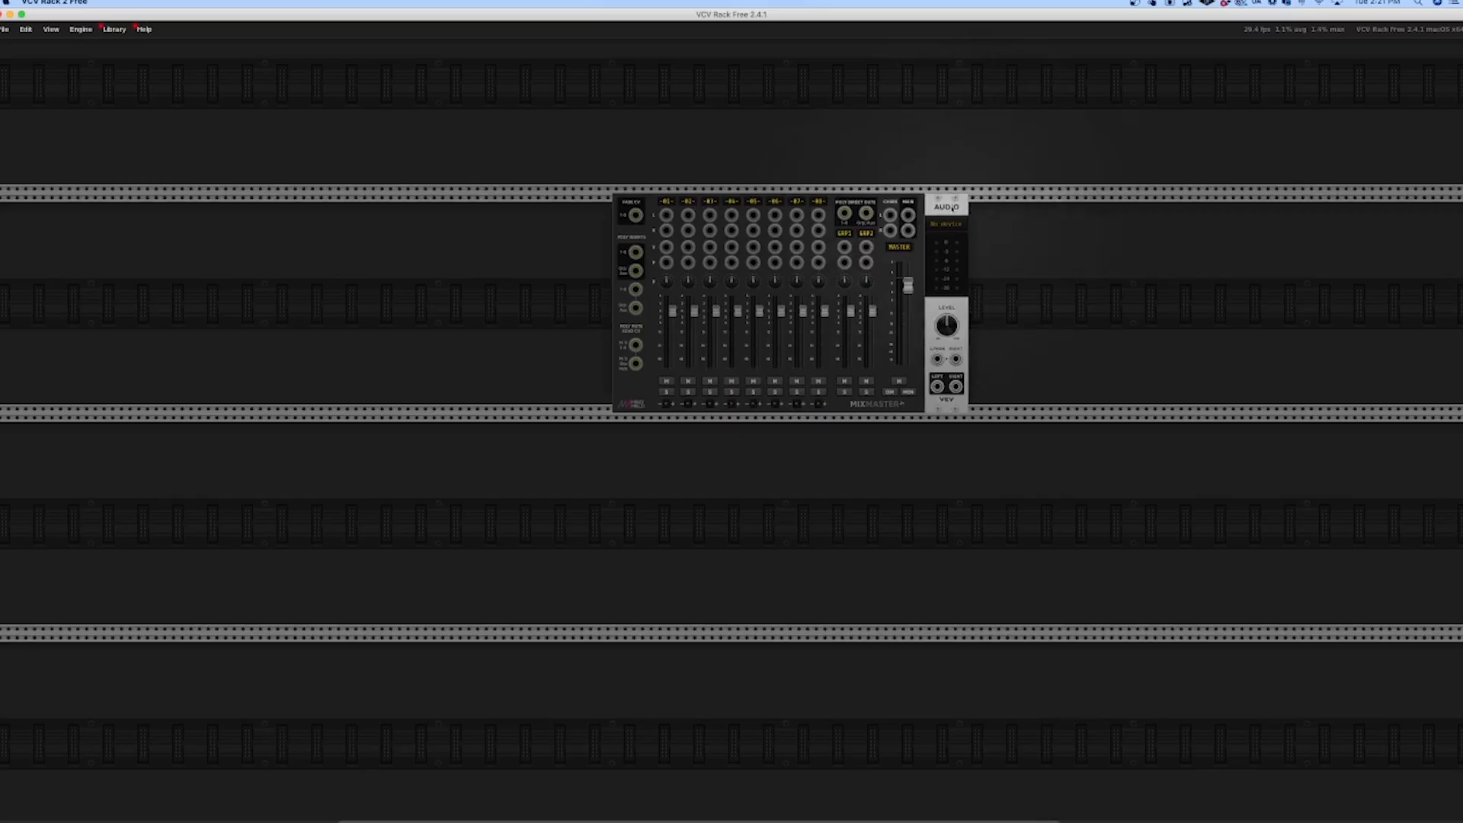
# Set the Audio module's device to Universal Audio Thunderbolt (1-2 in, 1-2 out) and patch the mixer's main left and right outputs to its device outputs
pyautogui.click(943, 225)
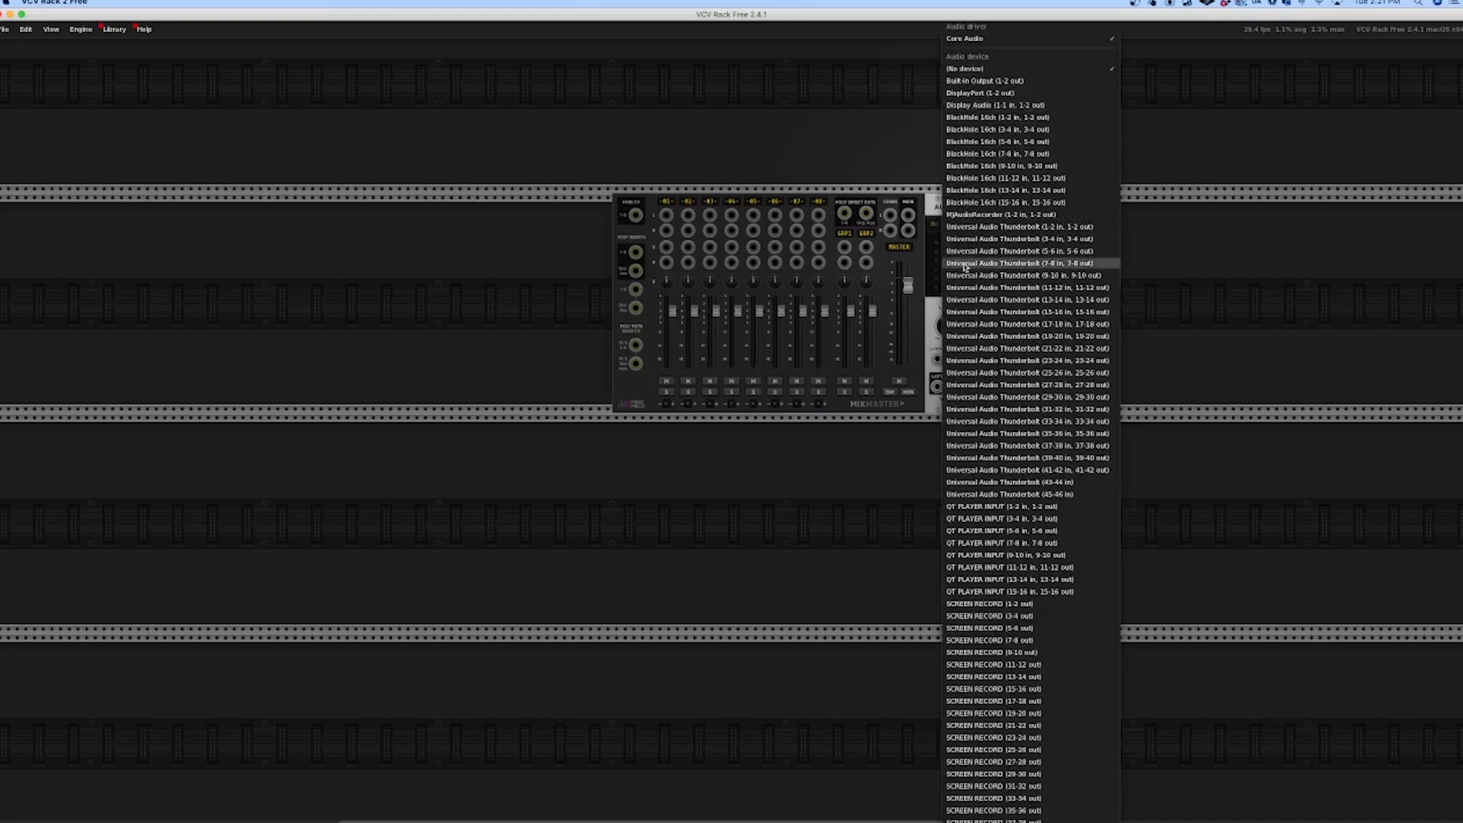
pyautogui.click(984, 227)
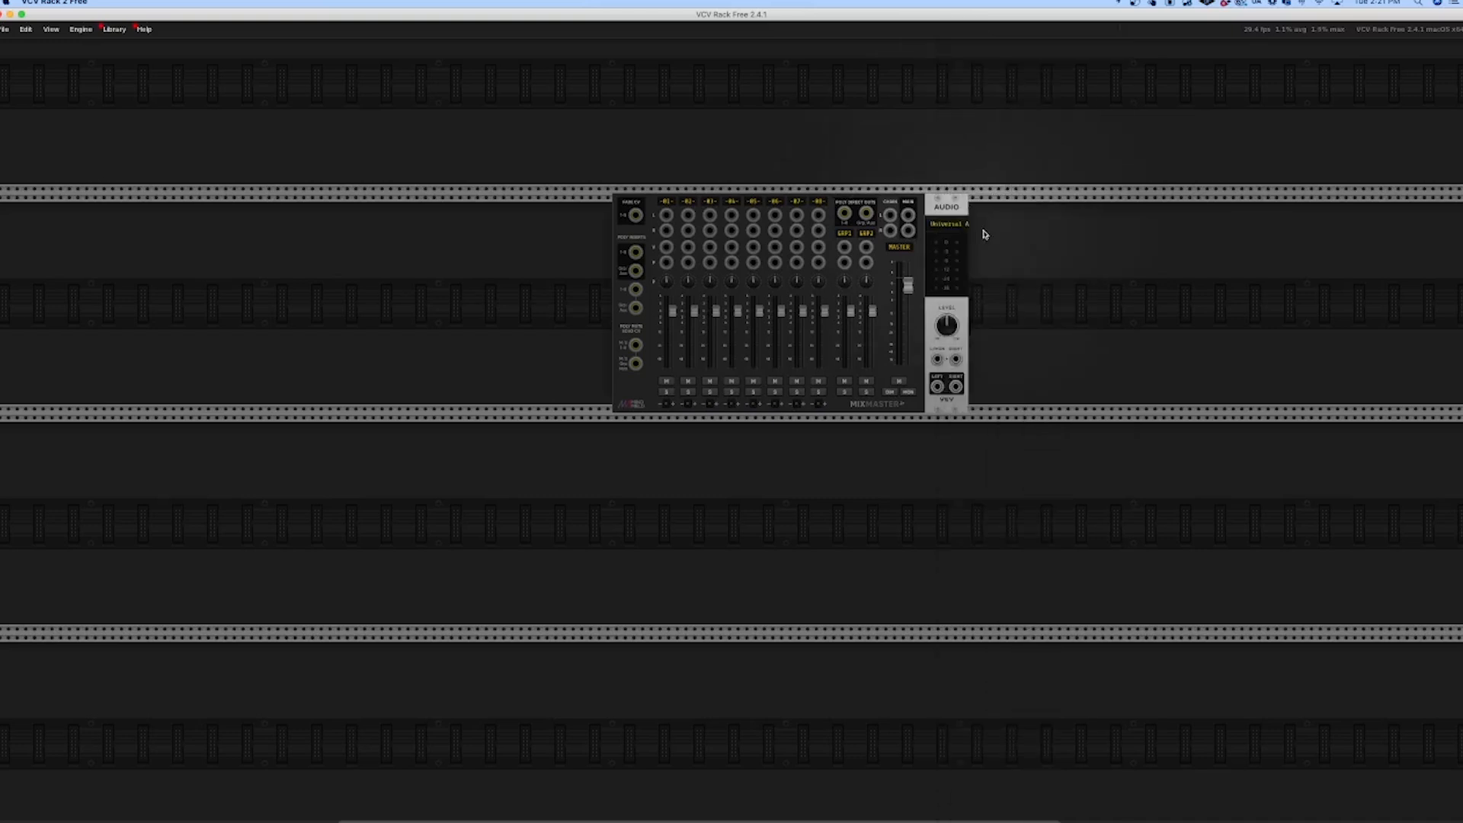
pyautogui.moveTo(908, 218); pyautogui.dragTo(937, 360)
pyautogui.moveTo(907, 231); pyautogui.dragTo(954, 358)
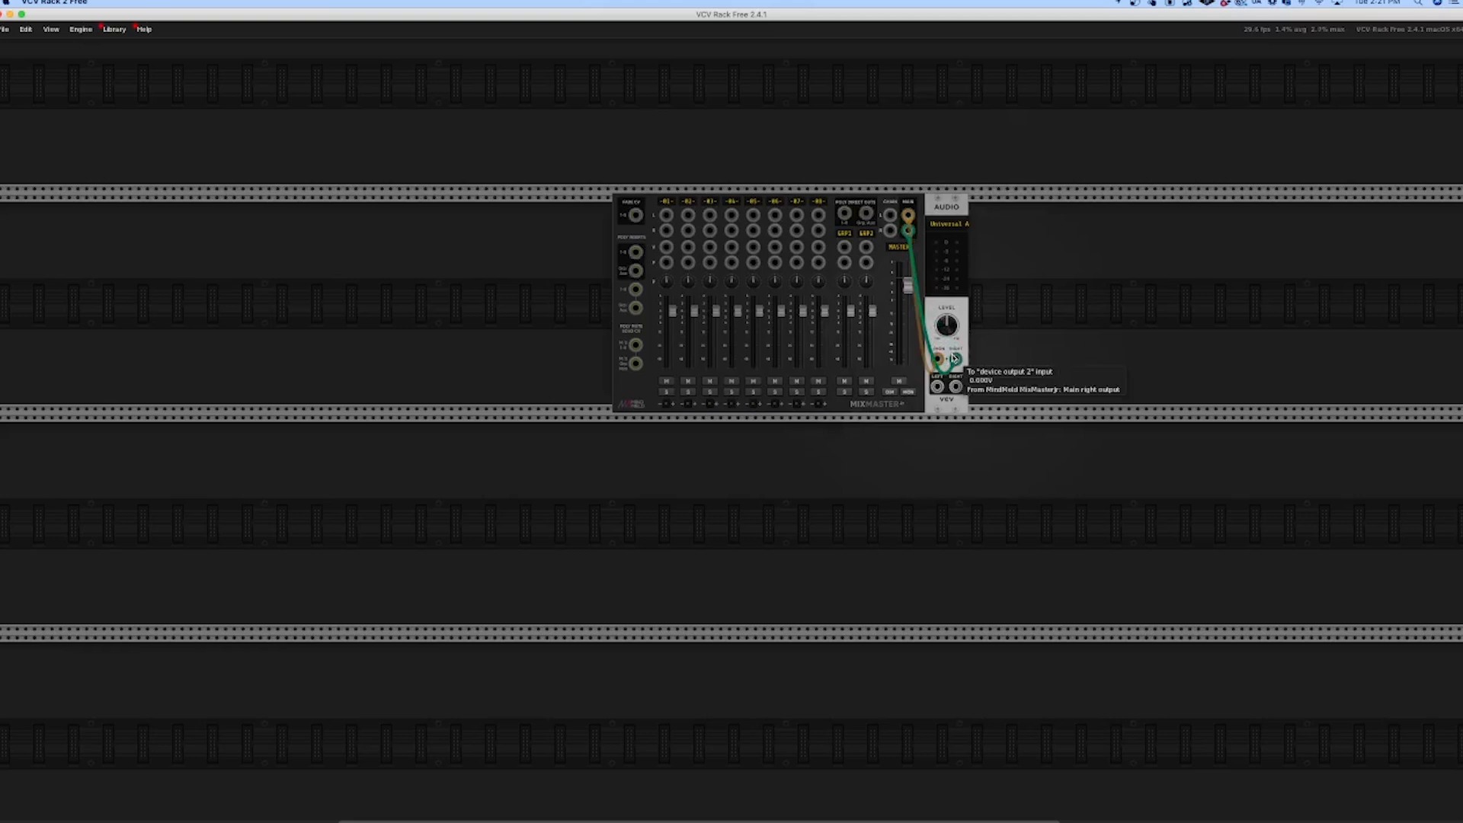
# Move the mixer and Audio module together farther along the row and place a MIDI to CV module at the start of the row
pyautogui.moveTo(1009, 228); pyautogui.dragTo(675, 216)
pyautogui.moveTo(883, 198); pyautogui.dragTo(1091, 199)
pyautogui.click(755, 143)
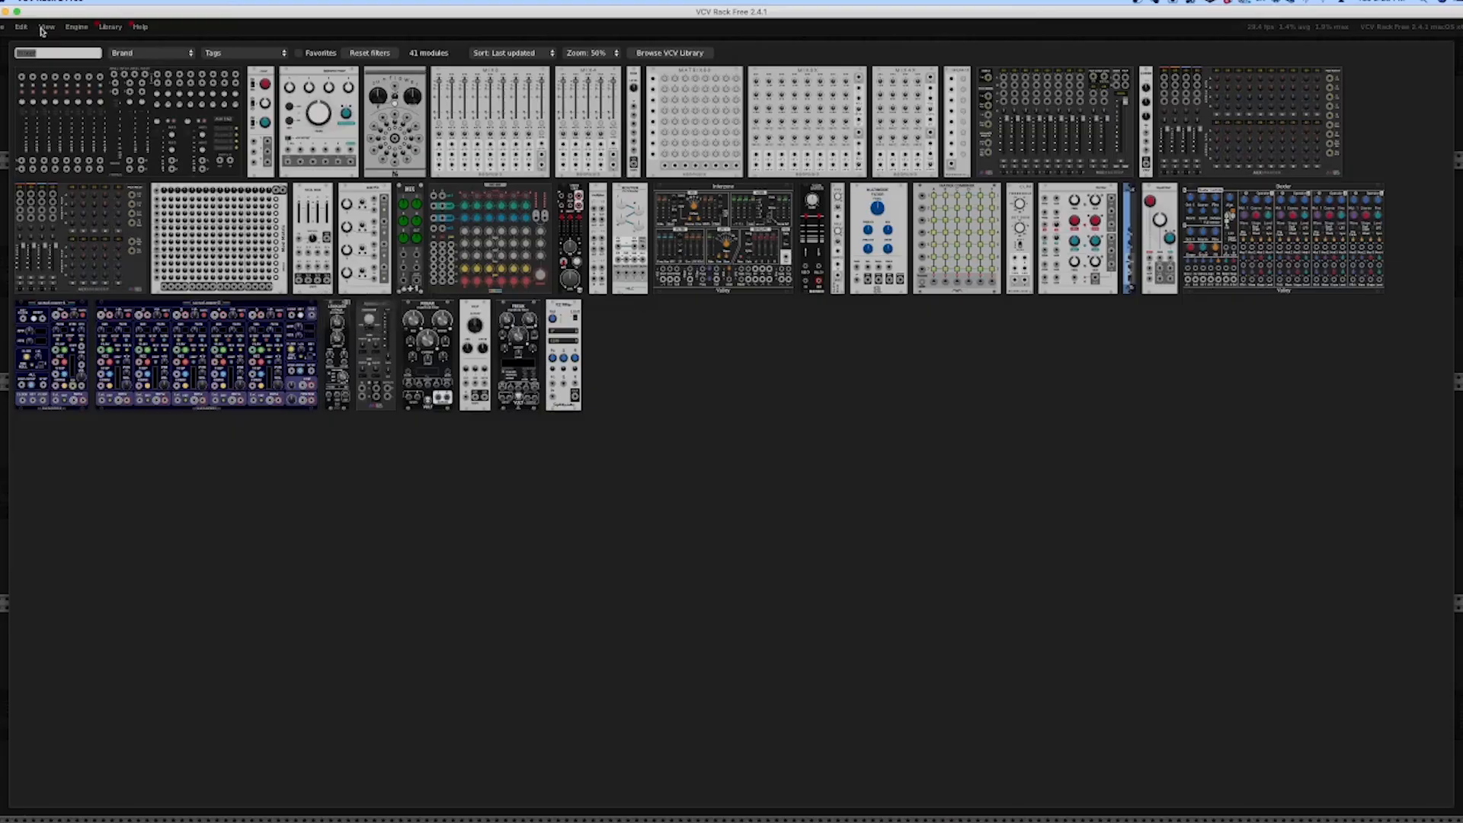
pyautogui.write('midi')
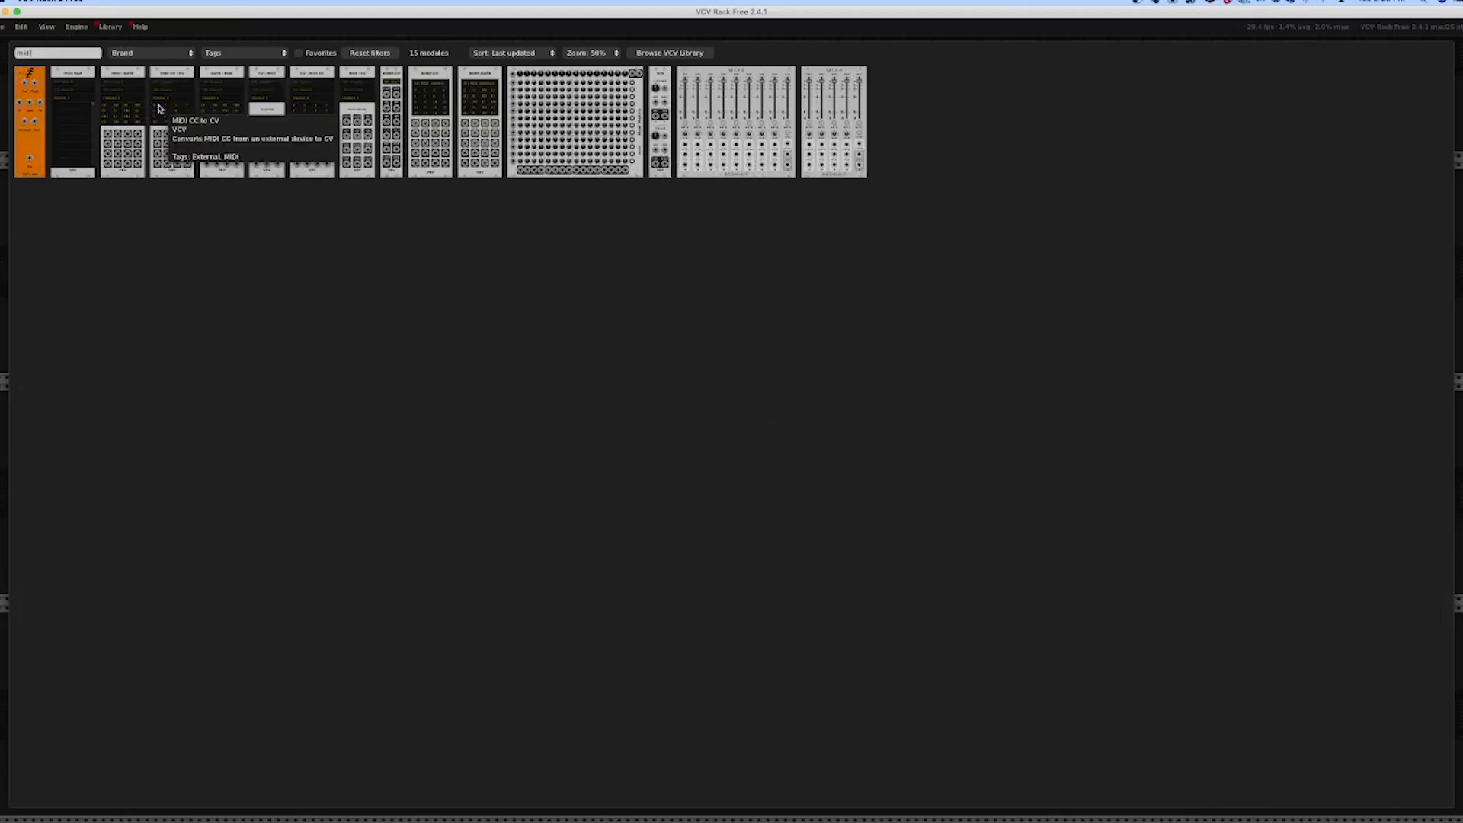
pyautogui.click(358, 93)
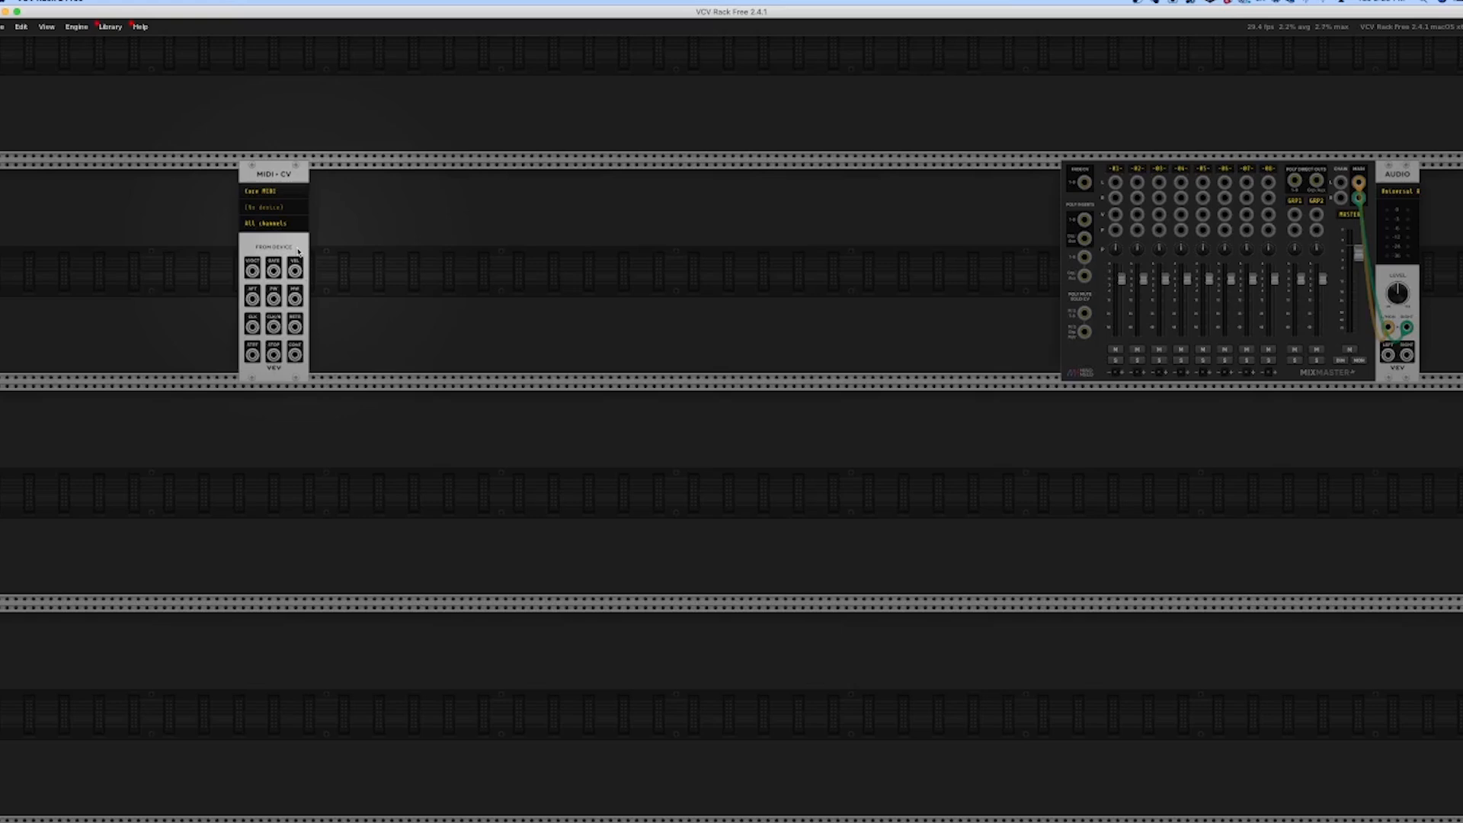
pyautogui.moveTo(265, 179); pyautogui.dragTo(234, 174)
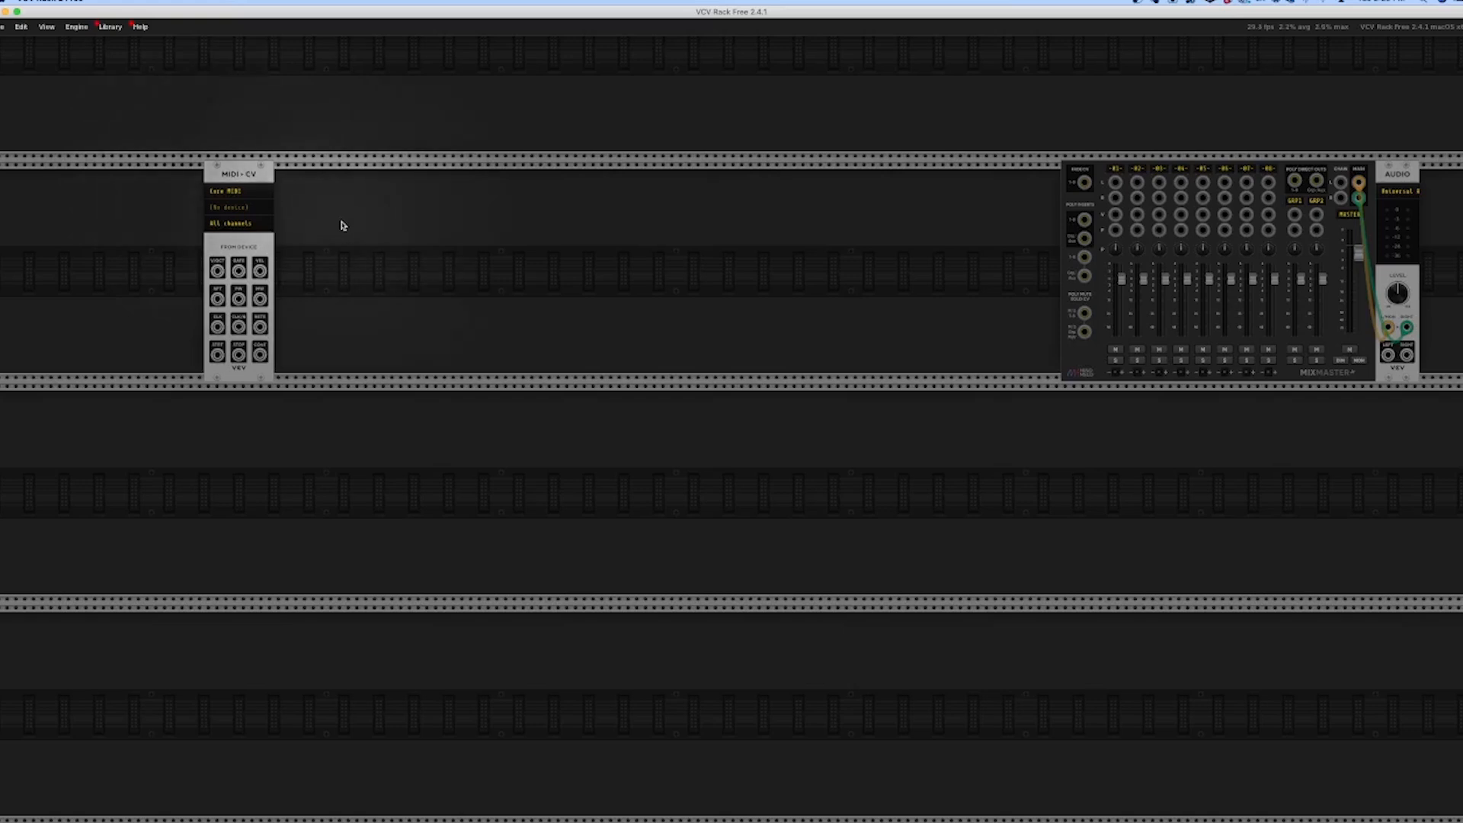
# Add the VCV VCO and VCA modules to the row after the MIDI-CV module
pyautogui.rightClick(396, 242)
pyautogui.write('vco')
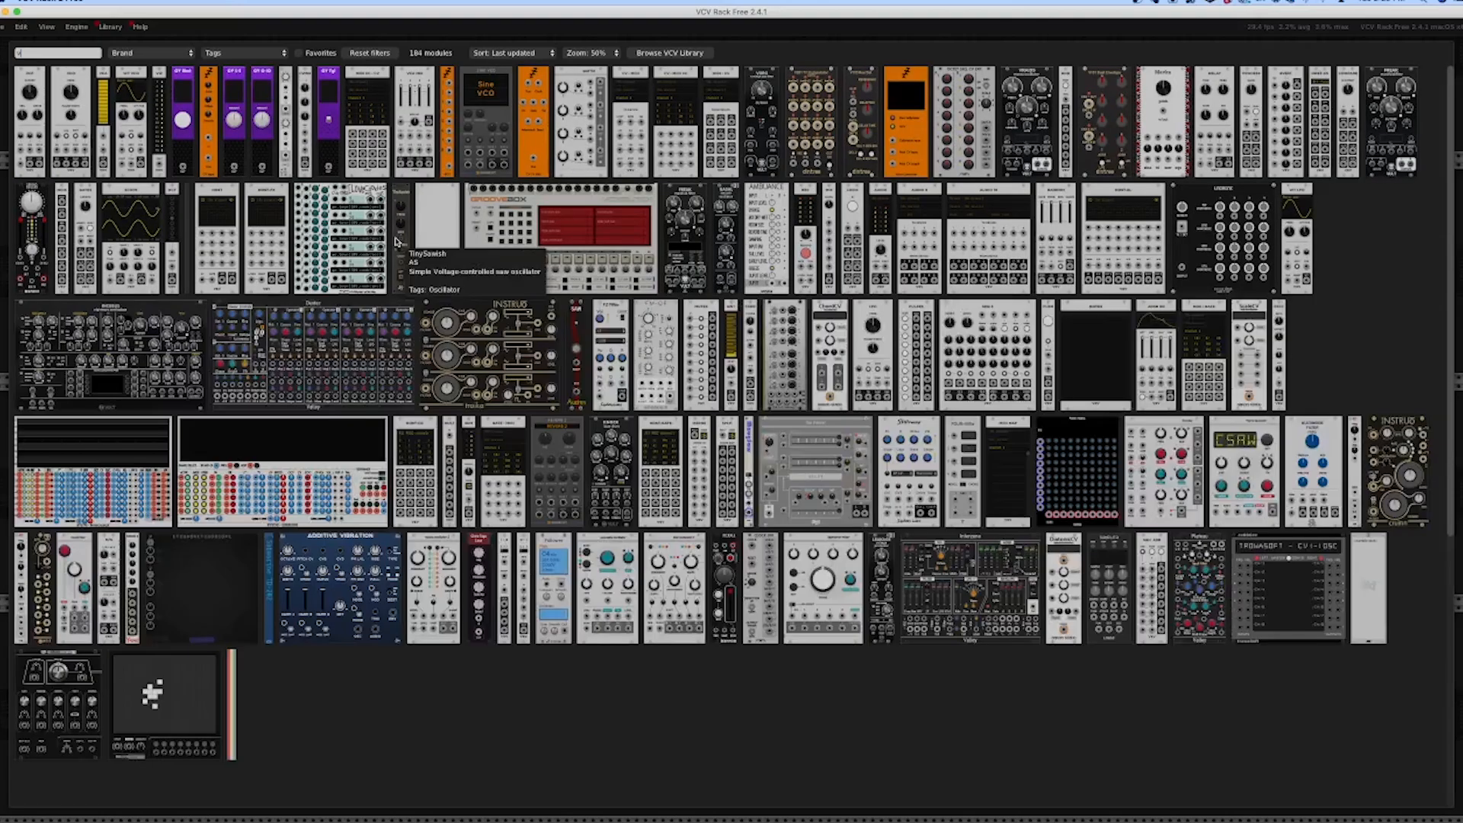
pyautogui.click(36, 104)
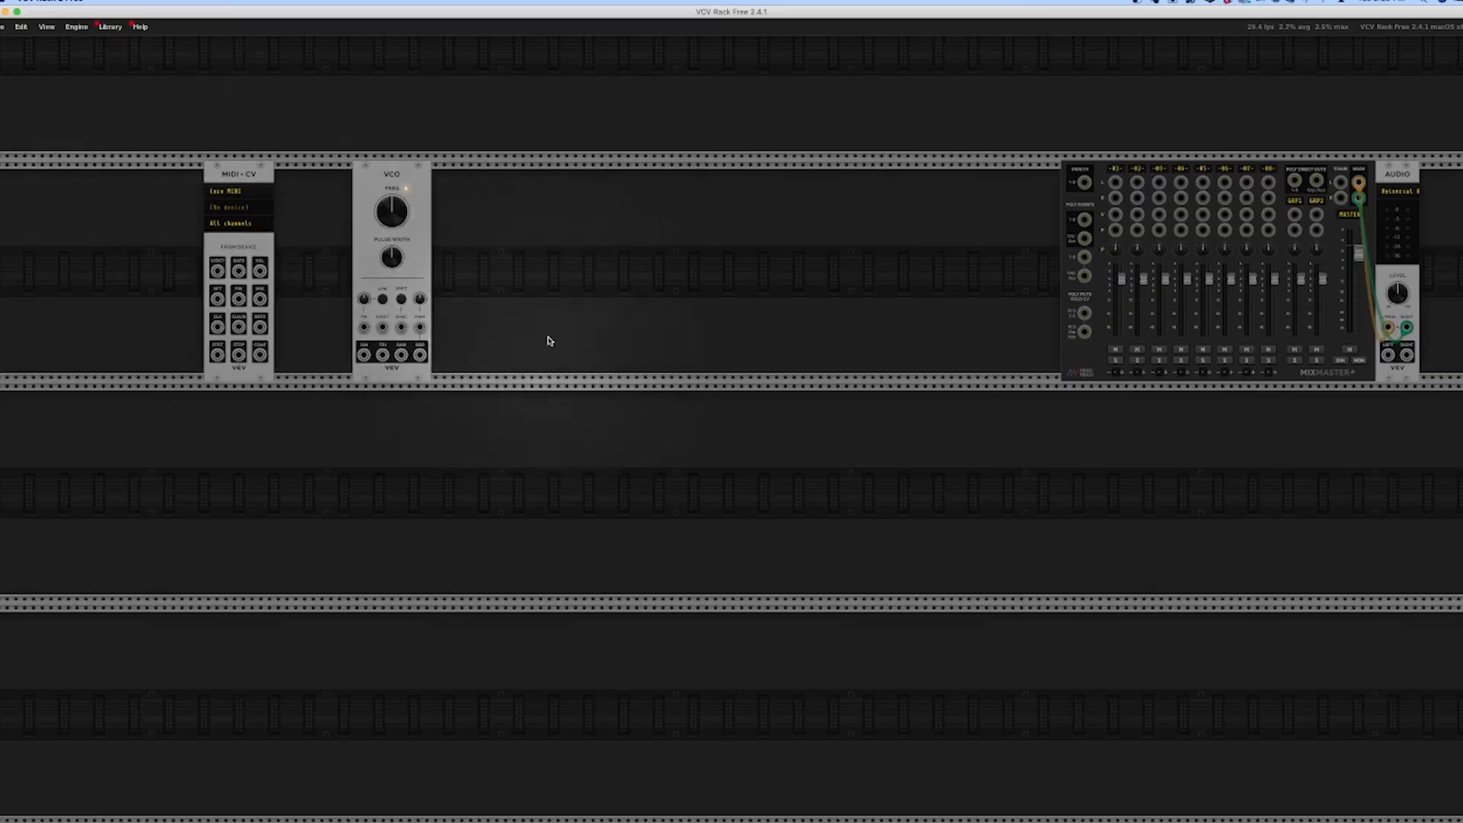
pyautogui.rightClick(562, 313)
pyautogui.write('vcf')
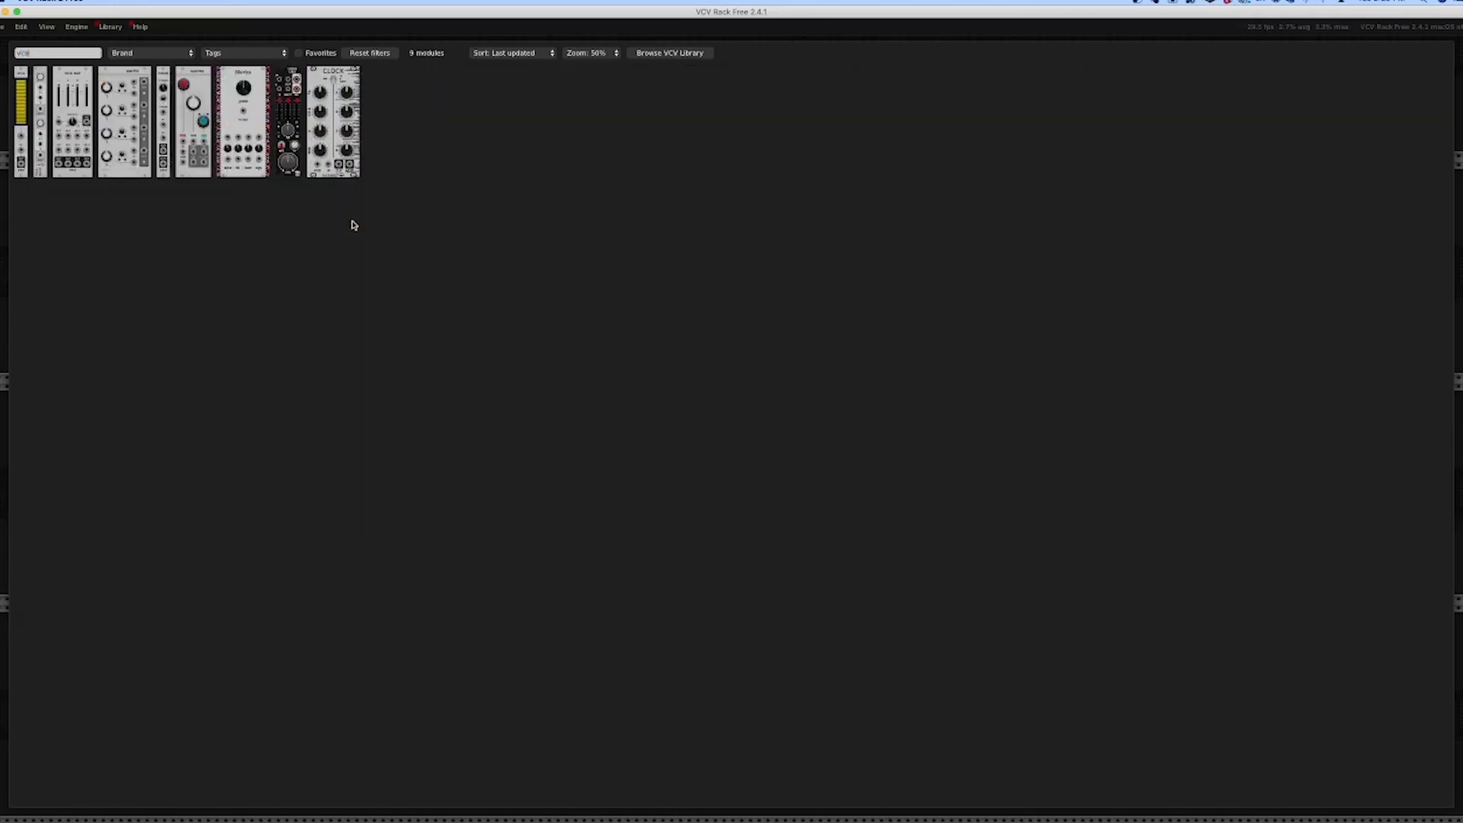
pyautogui.click(21, 95)
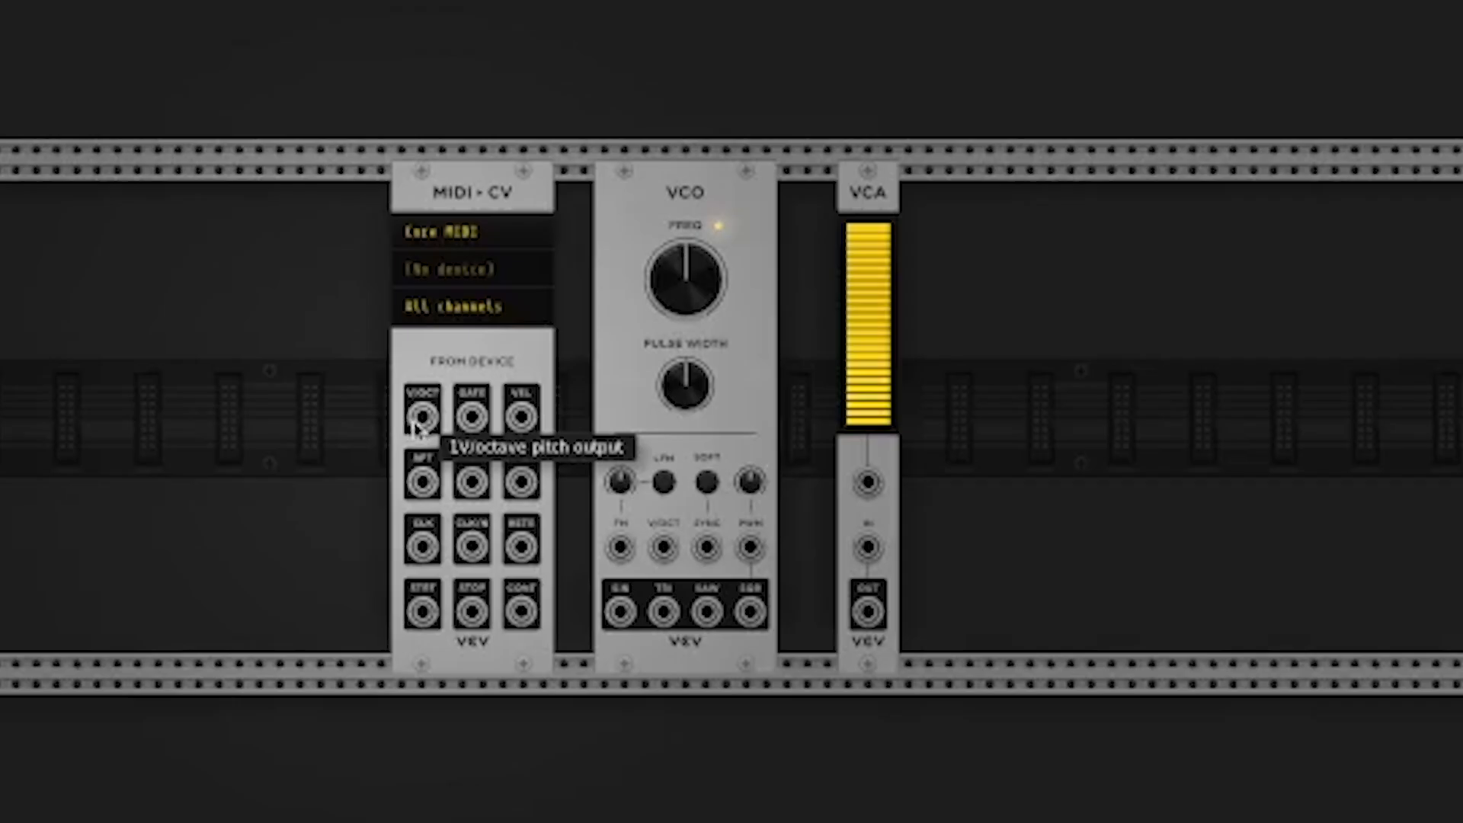
# Patch MIDI-CV's V/OCT output to the VCO's V/OCT input, the VCO's sine output to the VCA, and the VCA output to mixer channel 1's left input
pyautogui.moveTo(217, 272); pyautogui.dragTo(249, 364)
pyautogui.moveTo(494, 636); pyautogui.dragTo(676, 550)
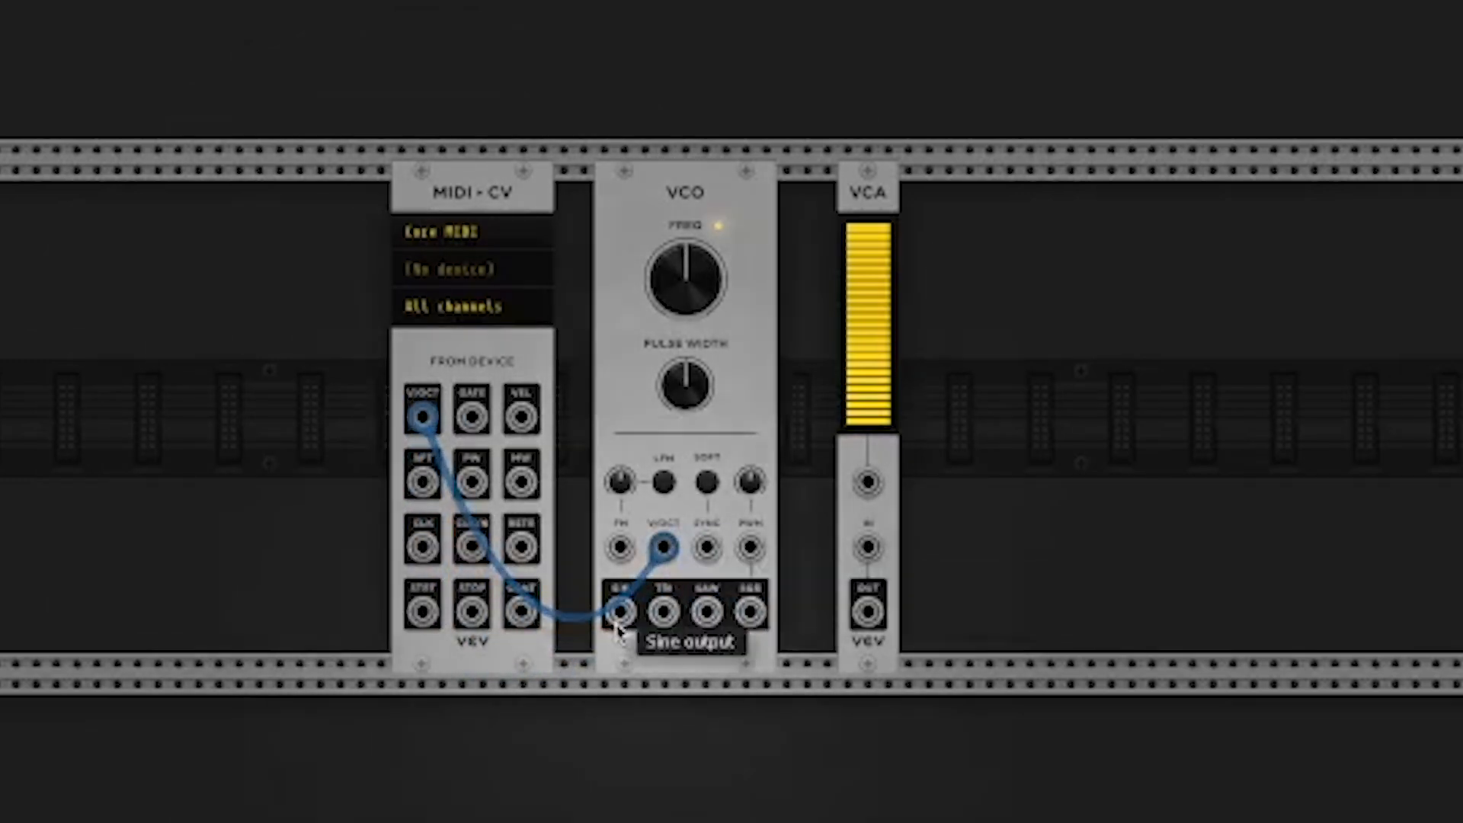
pyautogui.moveTo(621, 612); pyautogui.dragTo(861, 555)
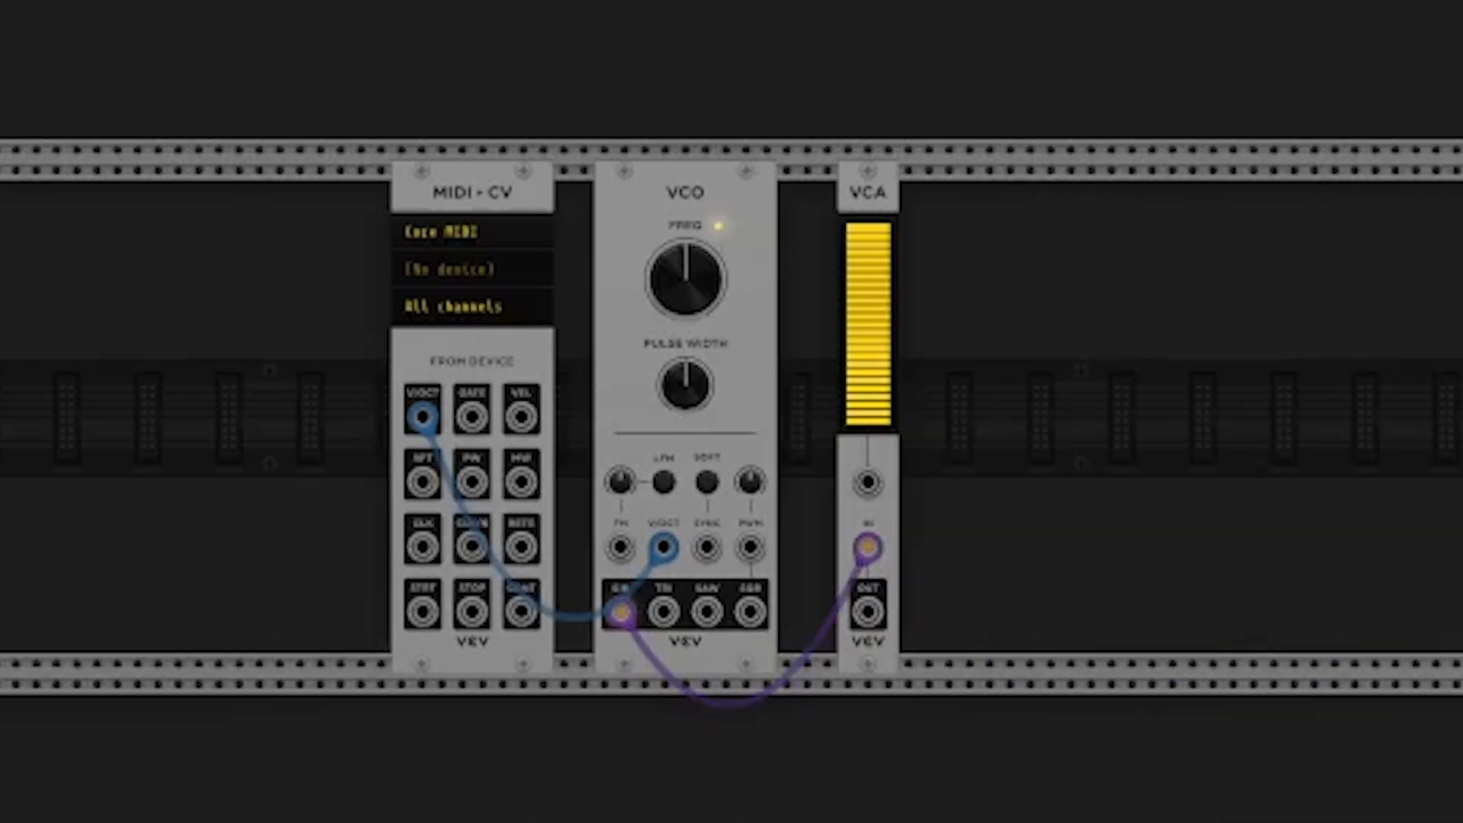
pyautogui.moveTo(867, 612); pyautogui.dragTo(1462, 214)
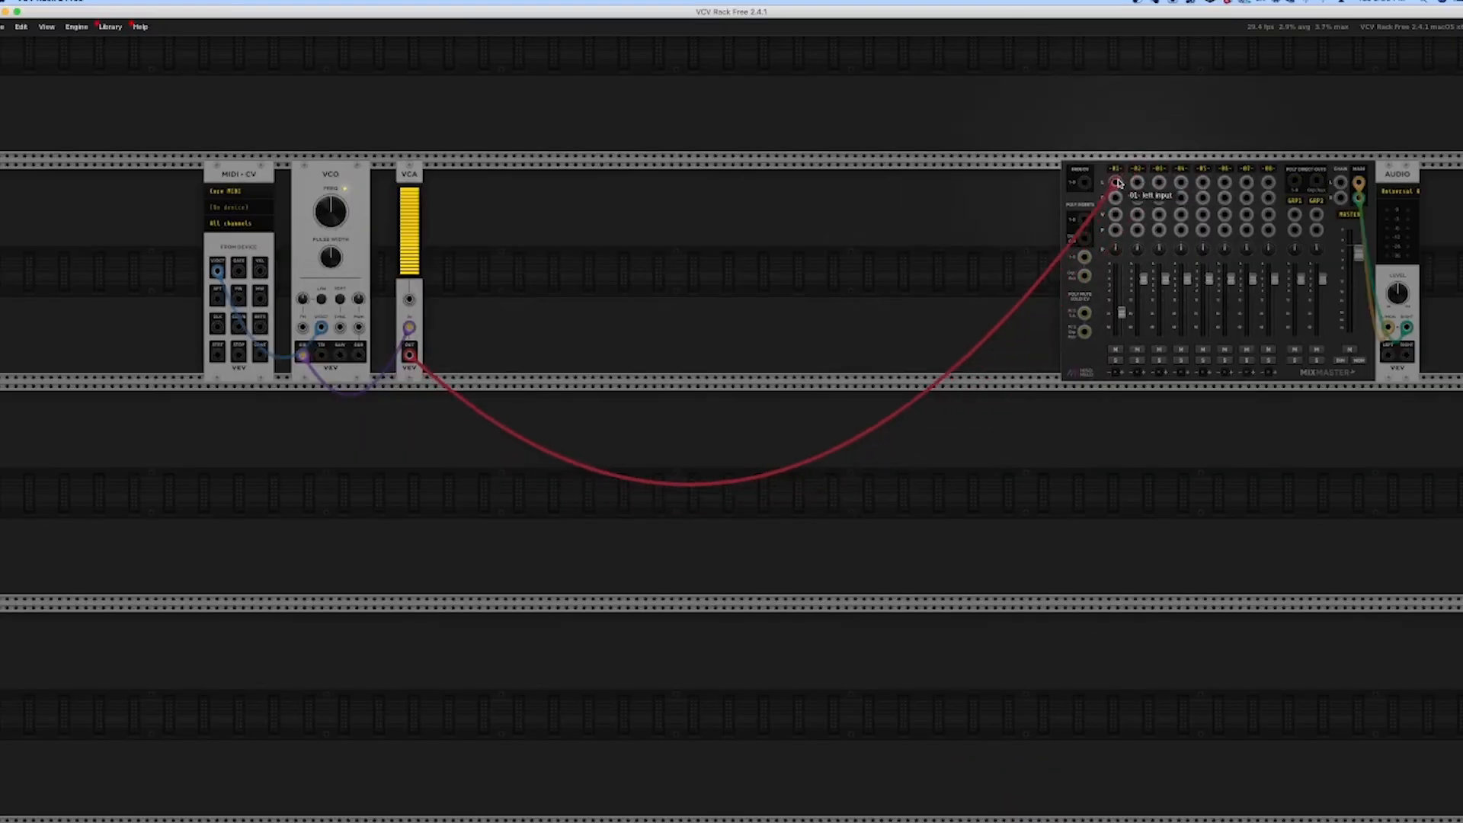
pyautogui.moveTo(1118, 183); pyautogui.dragTo(1118, 183)
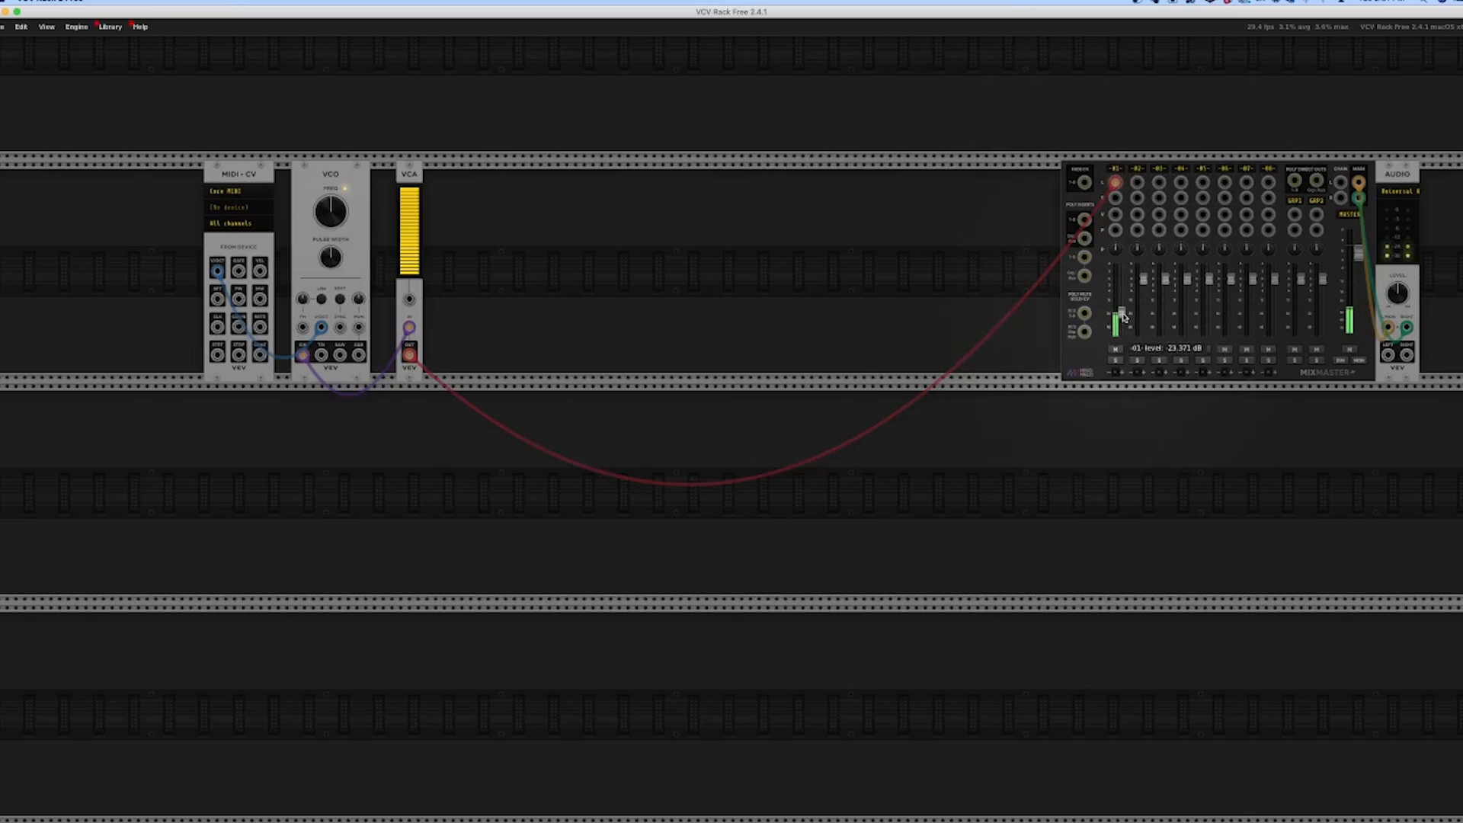
# Try the VCA's level control and raise the level fader of mixer channel 1
pyautogui.moveTo(1122, 313)
pyautogui.mouseDown()
pyautogui.moveTo(1122, 293)
pyautogui.moveTo(1122, 313)
pyautogui.mouseUp()
pyautogui.moveTo(412, 203)
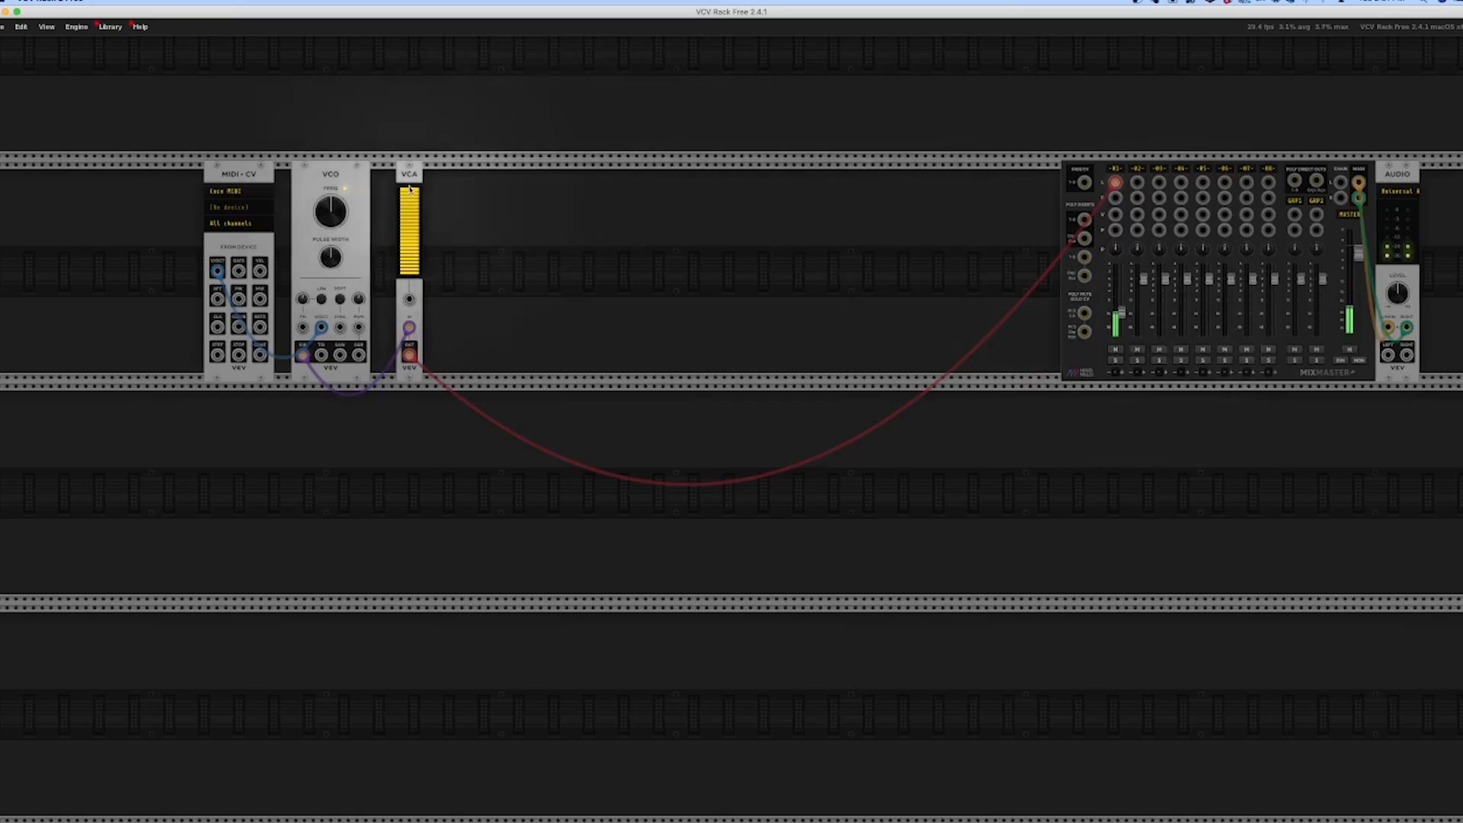
pyautogui.moveTo(409, 191)
pyautogui.mouseDown()
pyautogui.moveTo(410, 250)
pyautogui.moveTo(409, 189)
pyautogui.mouseUp()
pyautogui.moveTo(1121, 312); pyautogui.dragTo(1121, 287)
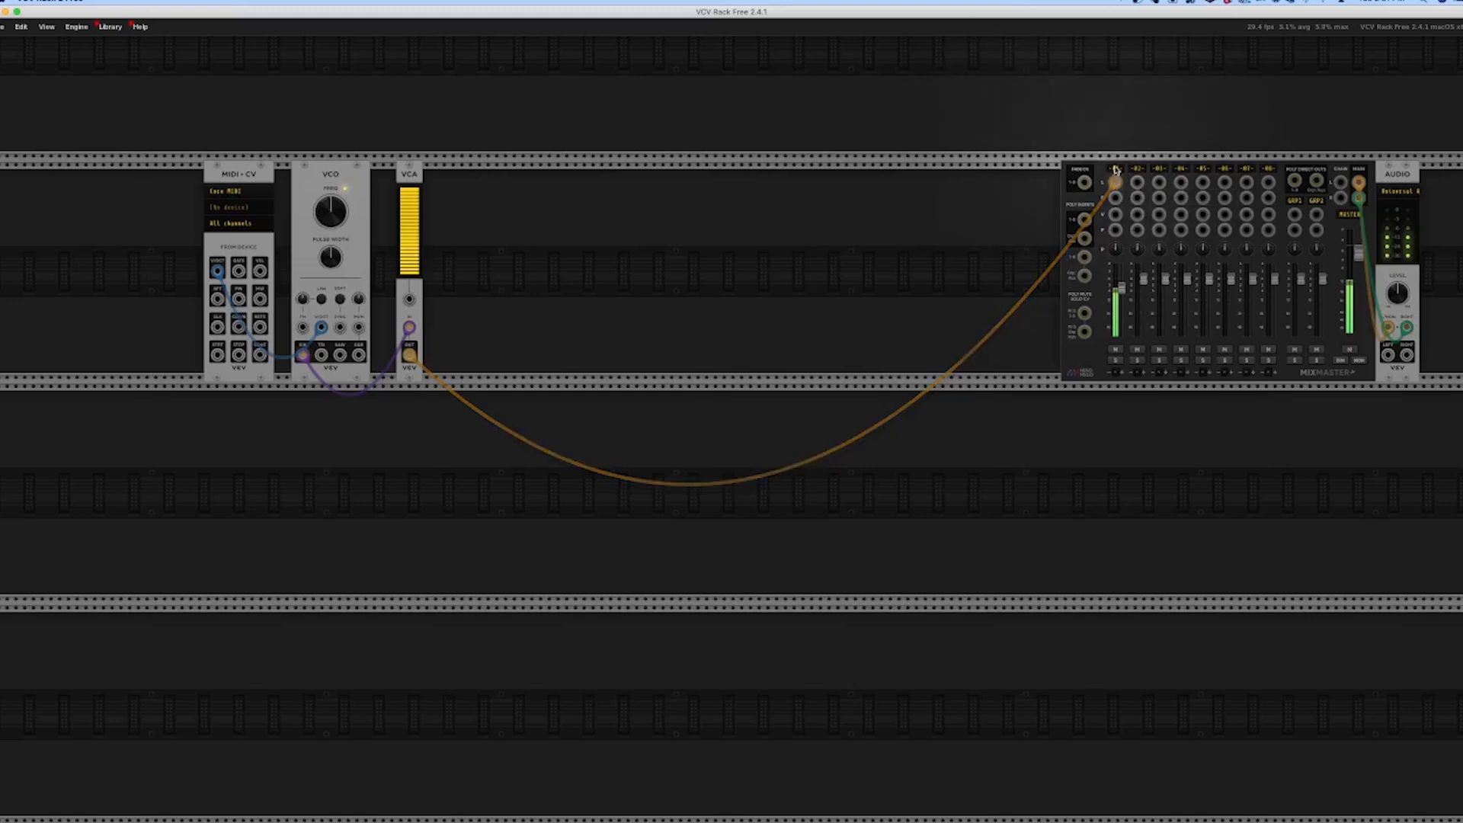
# With the VCA output unplugged, set the MIDI-CV device to MIDISPORT 4x4 Anniv A, and reconnect the output to mixer channel 1's left input
pyautogui.moveTo(1117, 183); pyautogui.dragTo(601, 137)
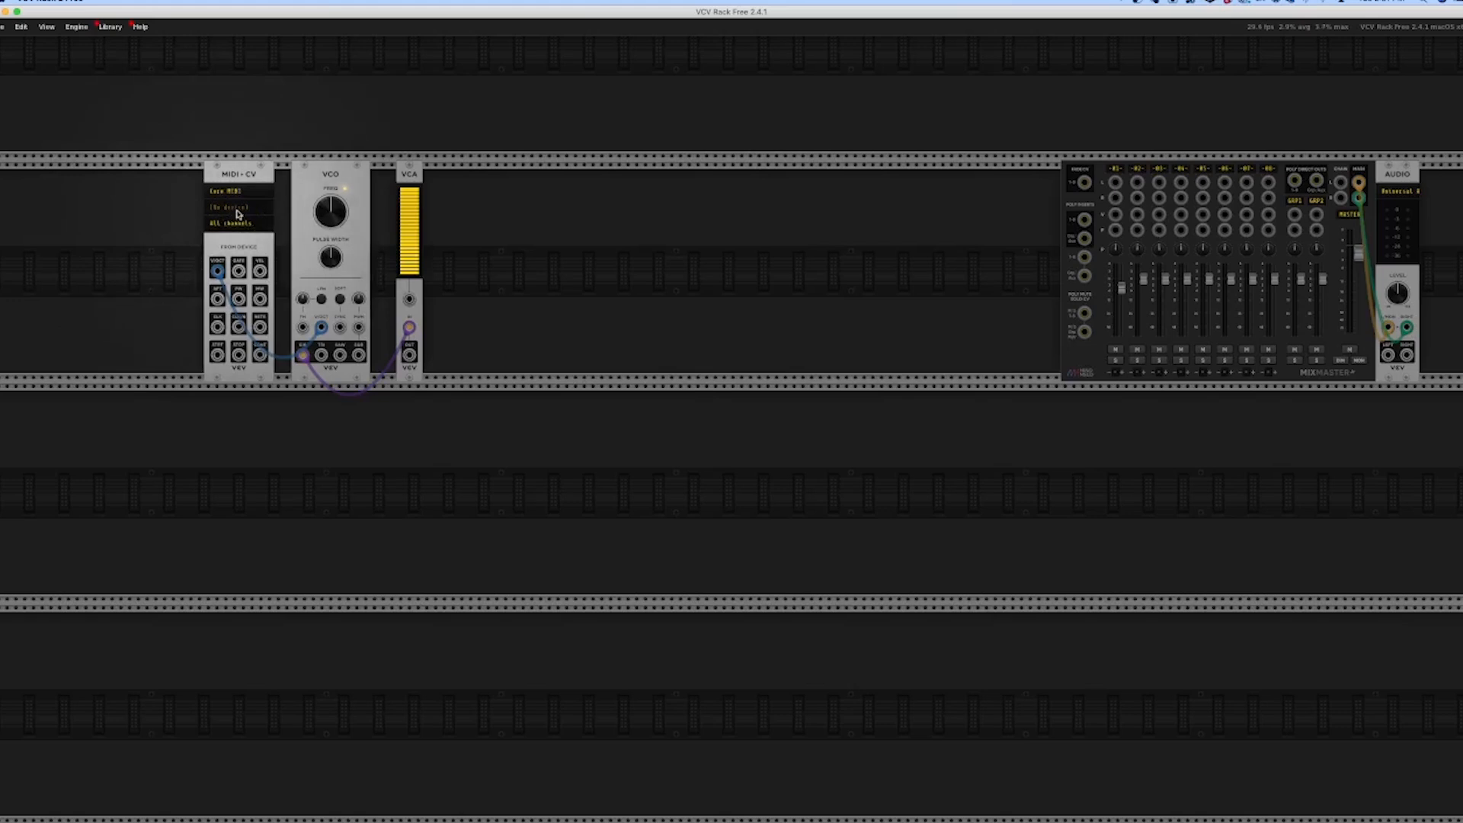
pyautogui.click(238, 211)
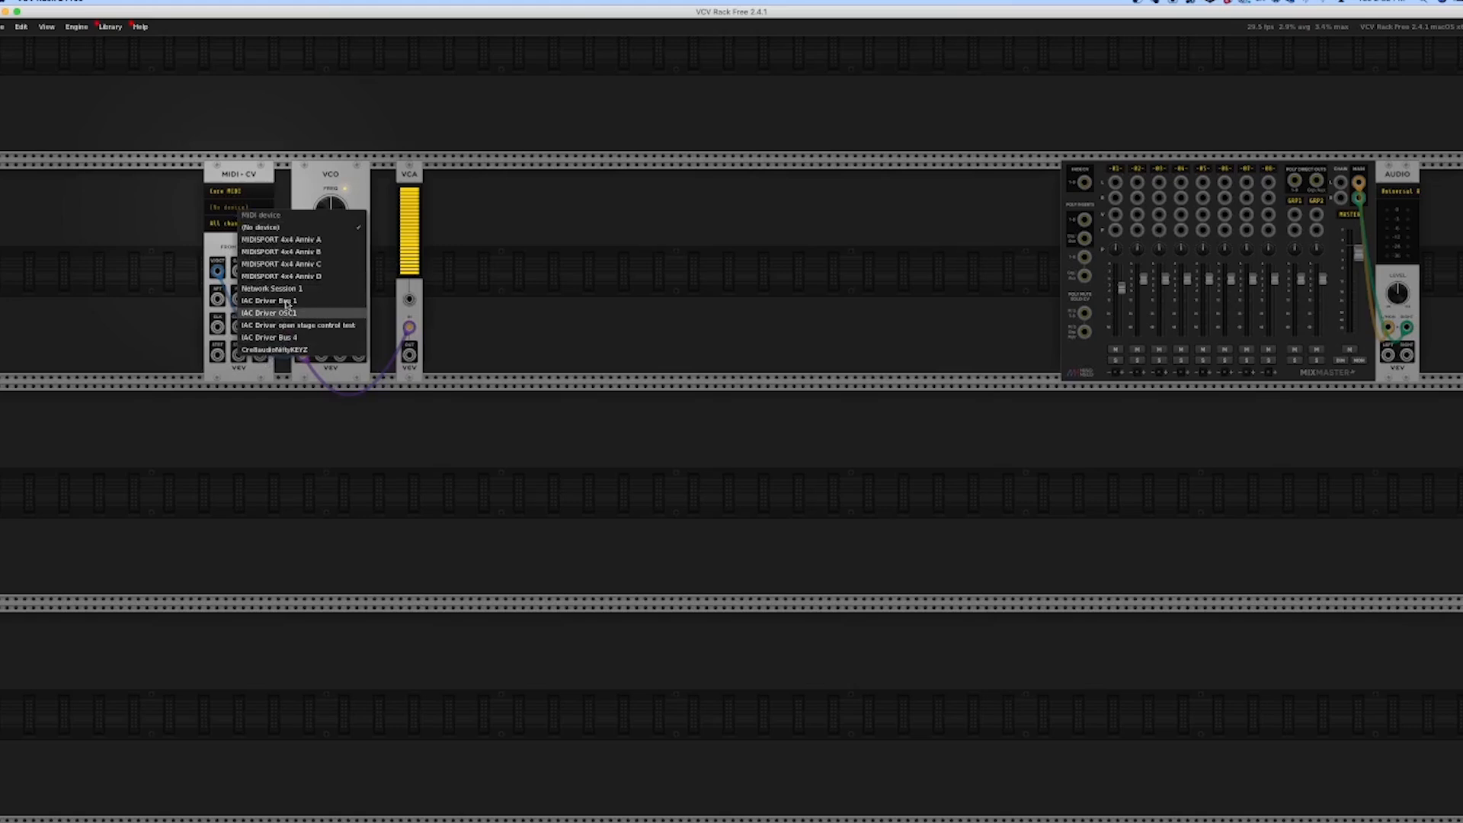
pyautogui.click(291, 241)
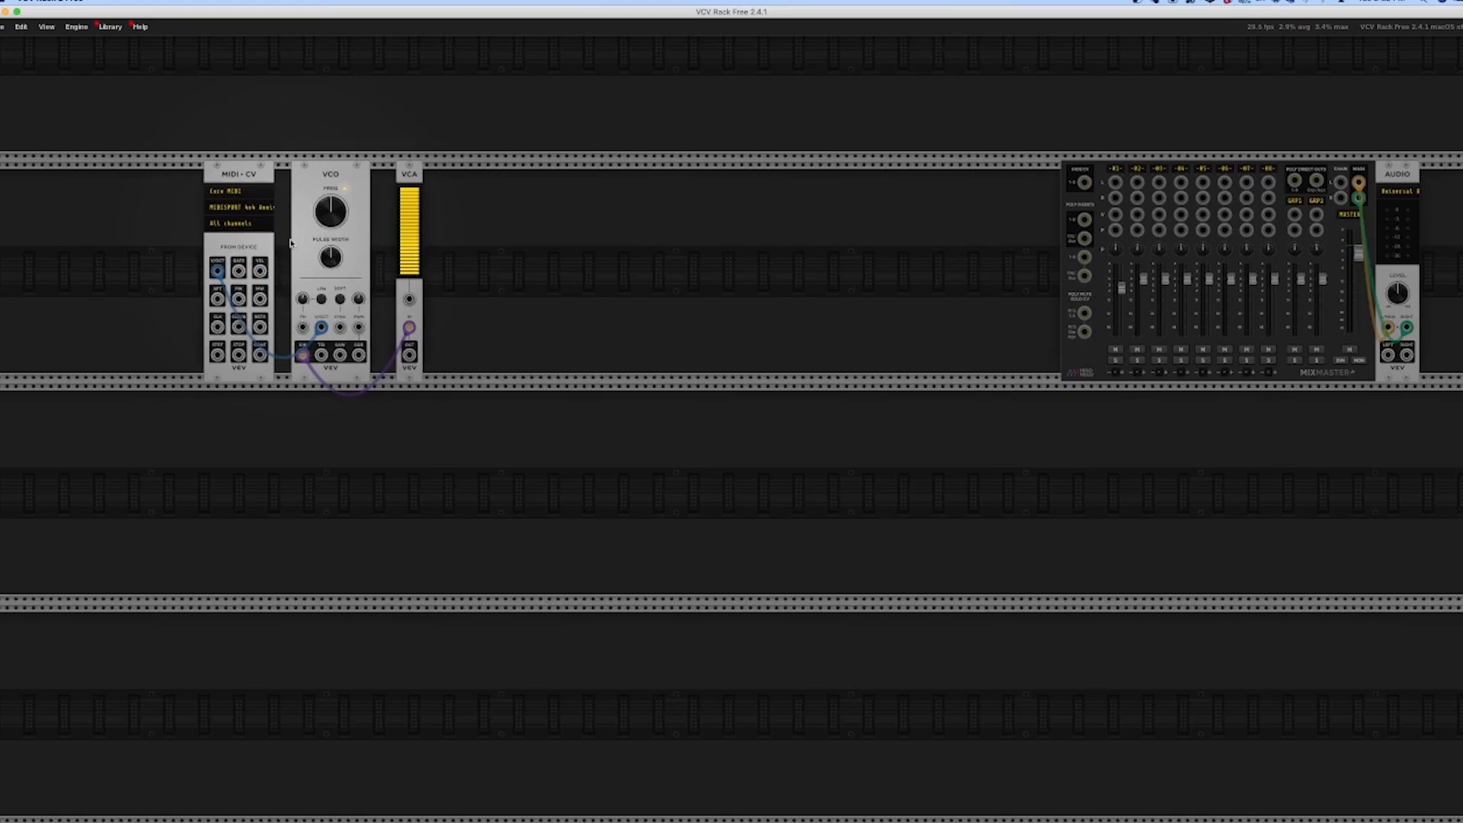
pyautogui.moveTo(409, 354); pyautogui.dragTo(1113, 187)
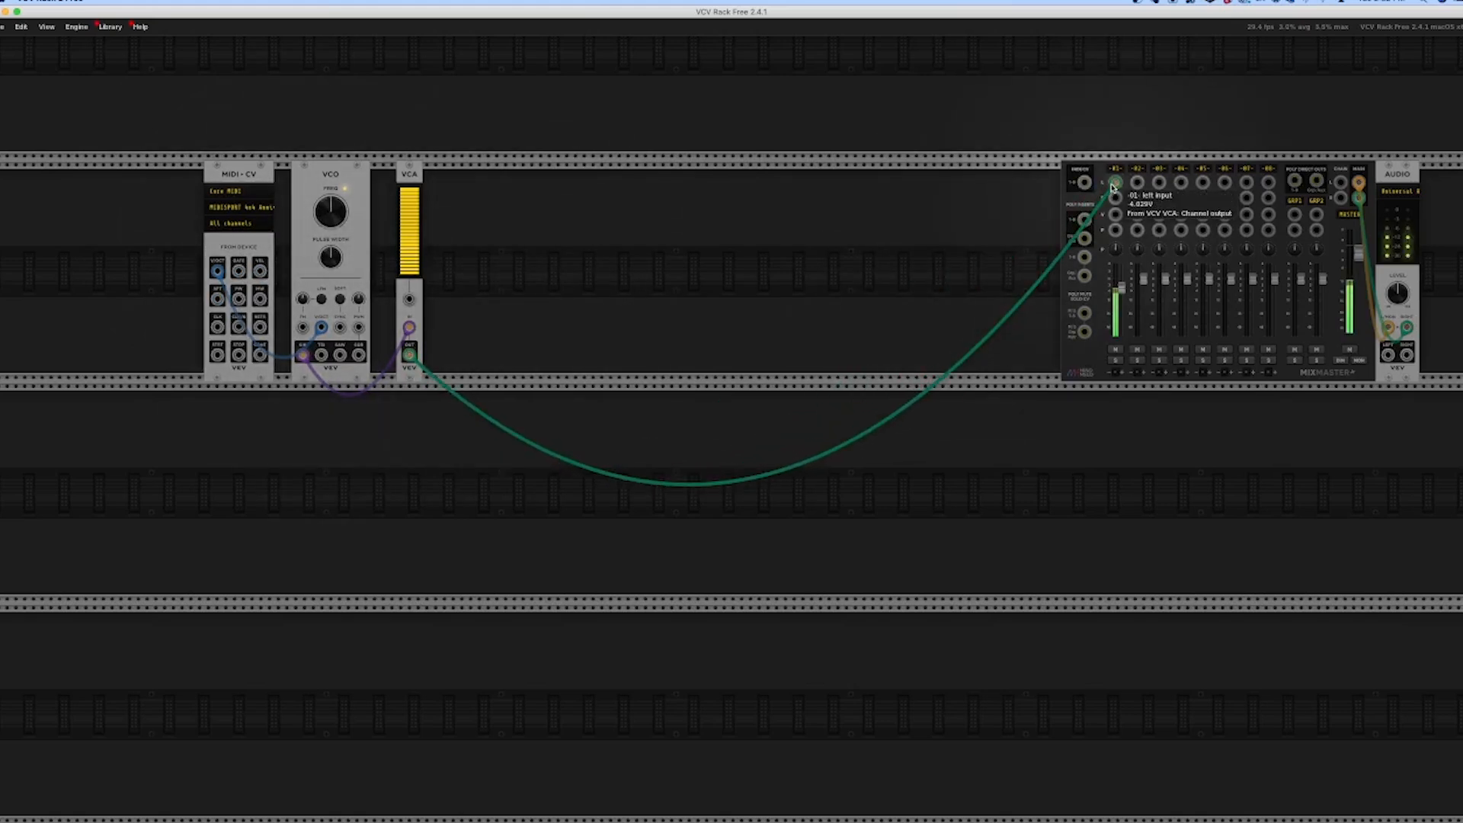